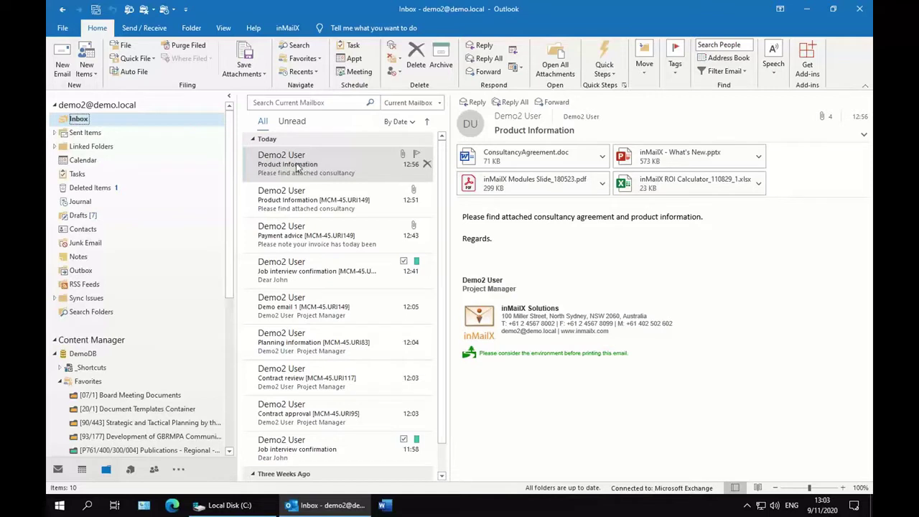
# Browse the Board Meeting Documents and Document Templates Container favorites in Content Manager, ending in Board Meeting Documents.
pyautogui.moveTo(230, 172); pyautogui.dragTo(229, 214)
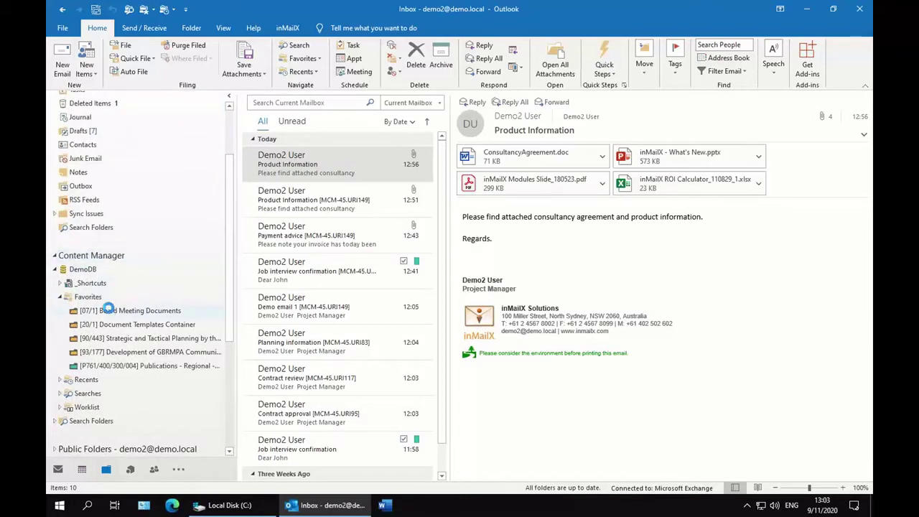
pyautogui.click(109, 310)
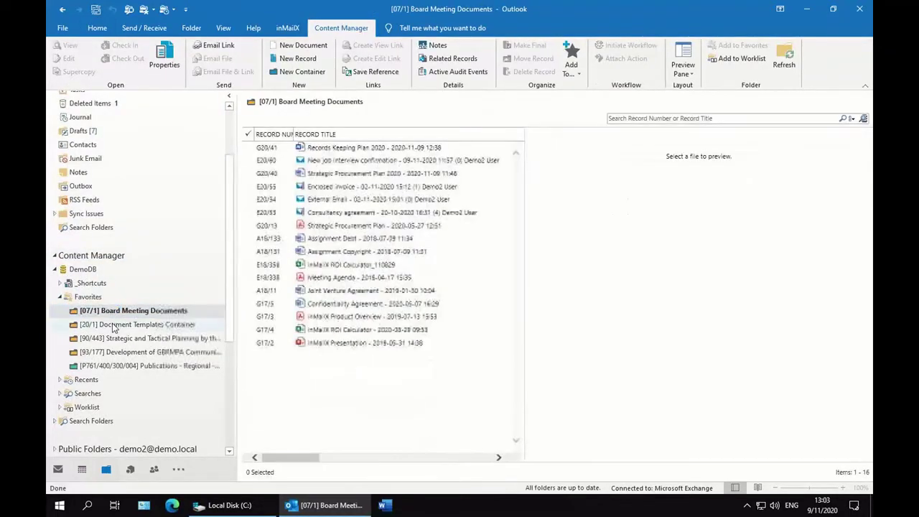
pyautogui.click(104, 325)
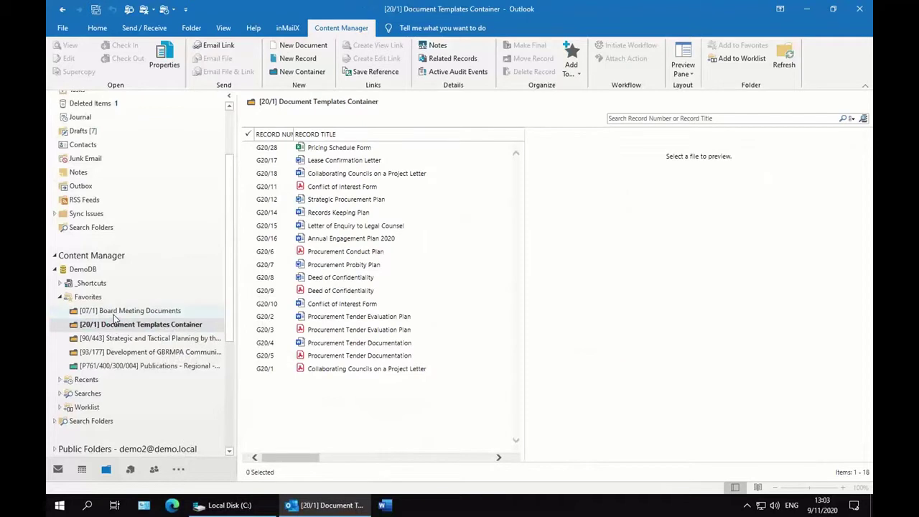
pyautogui.click(114, 313)
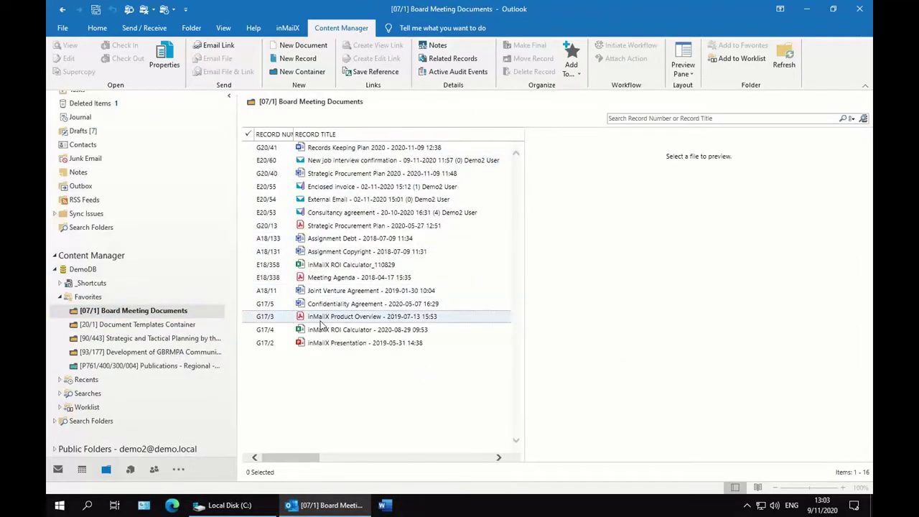
# Preview the Strategic Procurement Plan 2020, Records Keeping Plan 2020, inMailX ROI Calculator_110829 and Assignment Copyright records.
pyautogui.click(339, 172)
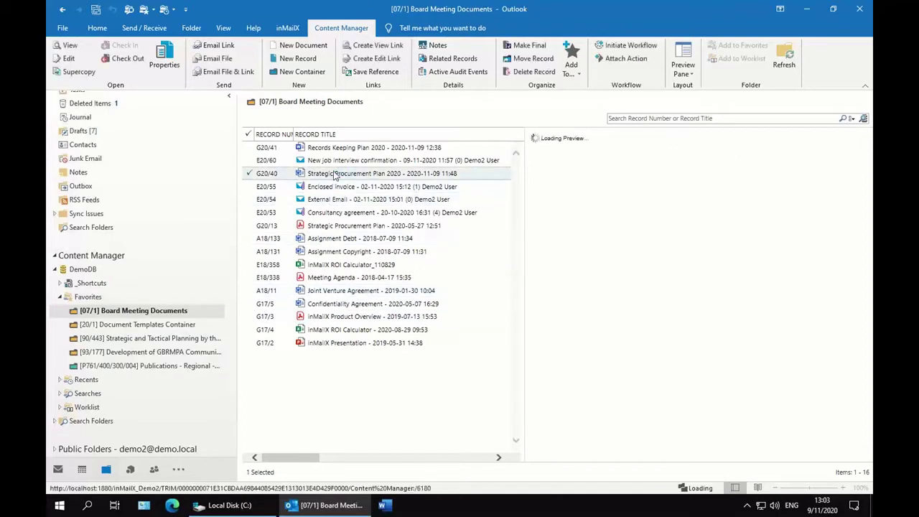
pyautogui.click(337, 149)
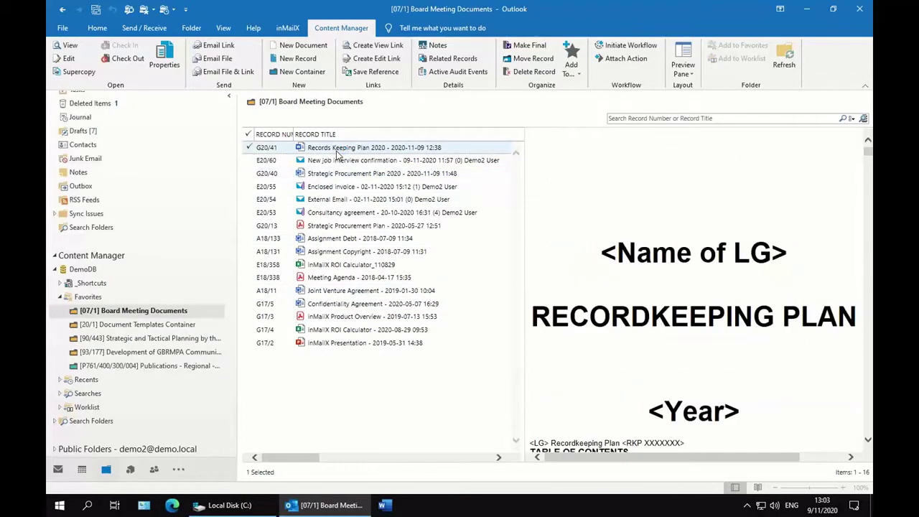
pyautogui.click(333, 251)
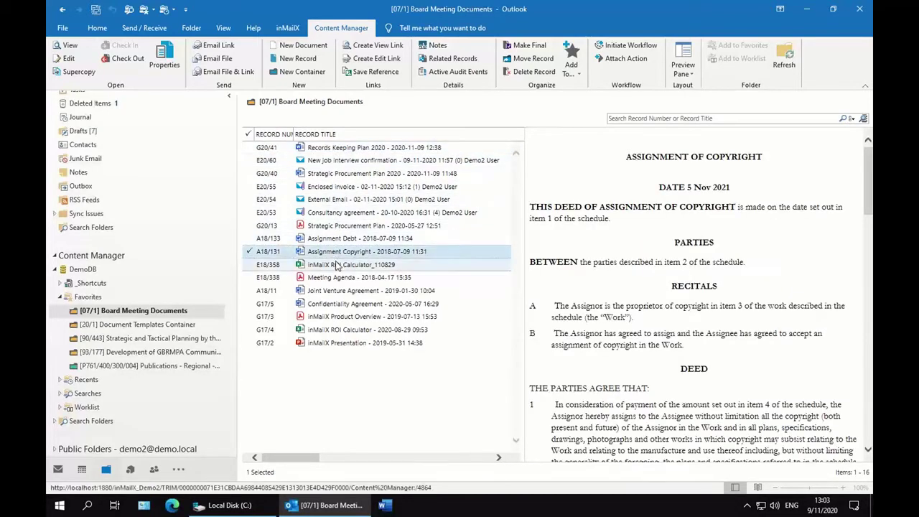
pyautogui.click(337, 265)
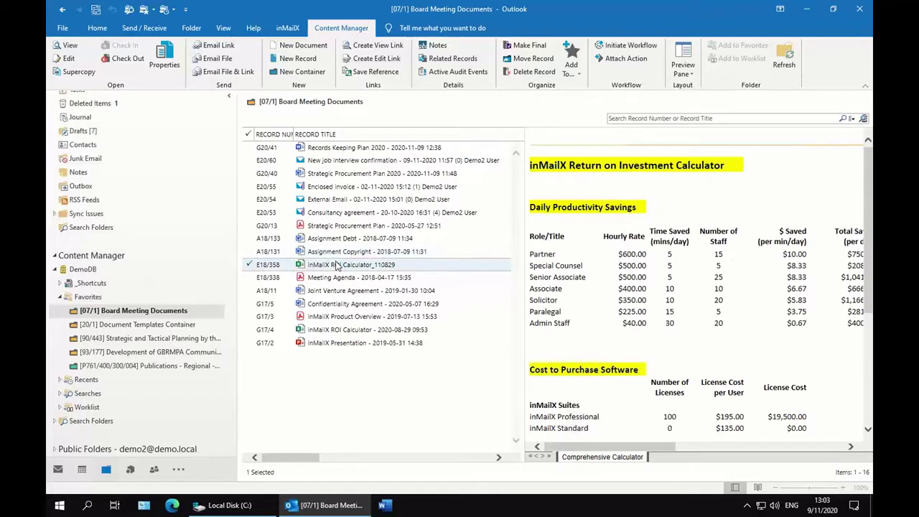
pyautogui.click(339, 252)
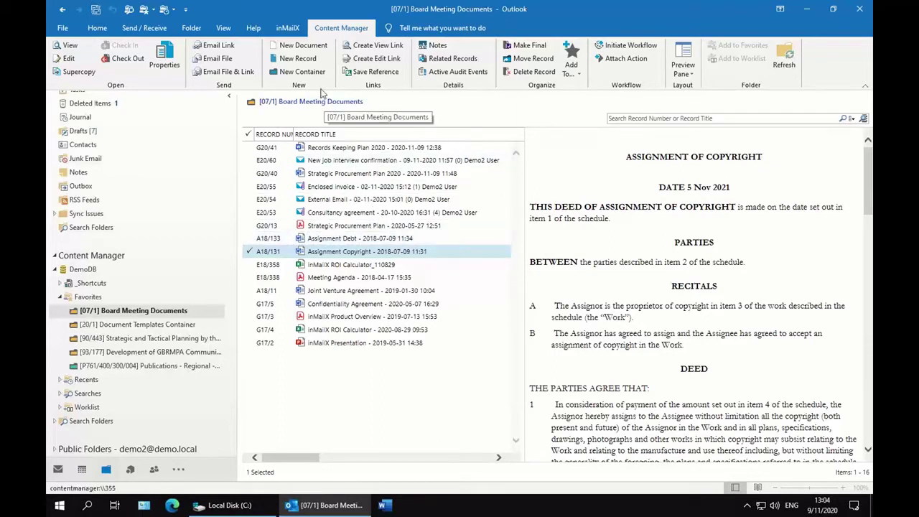
# Create a document named Strategic Procurement Plan 2020 in Board Meeting Documents from the Strategic Procurement Plan template, with no workflow options enabled.
pyautogui.click(304, 46)
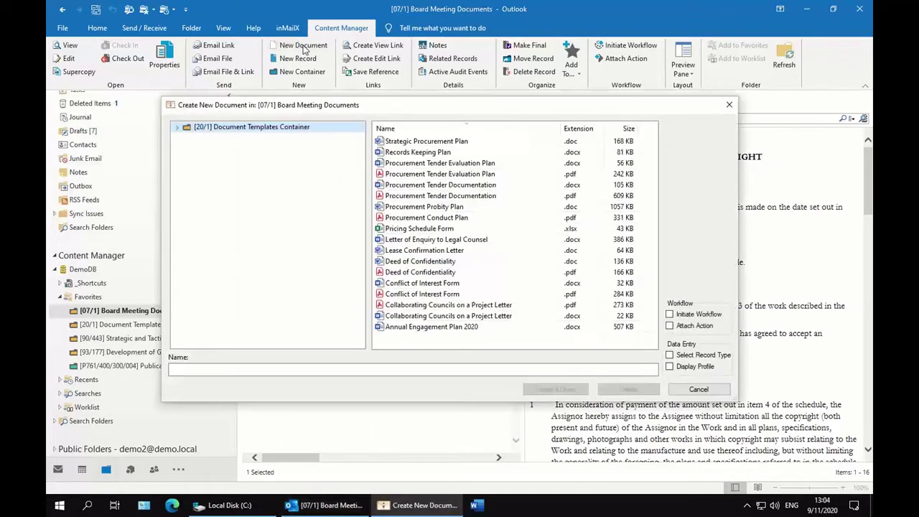
pyautogui.click(438, 142)
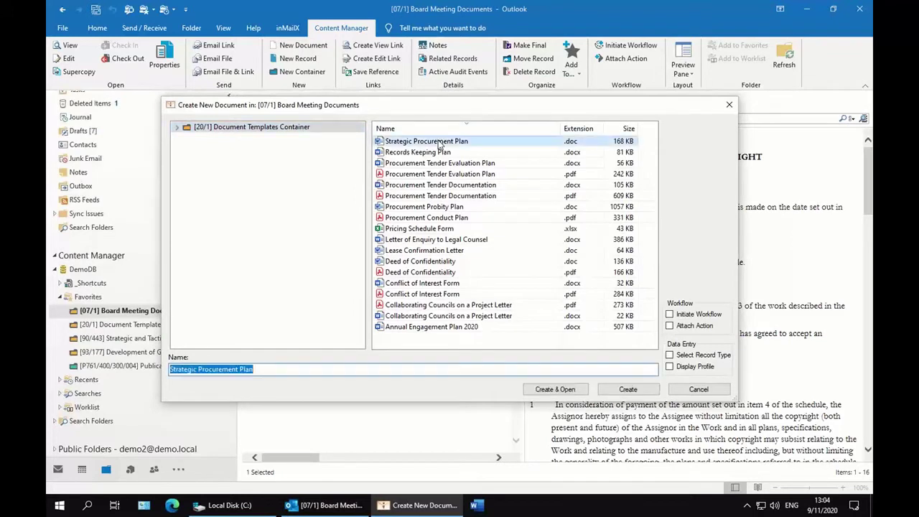
pyautogui.click(272, 373)
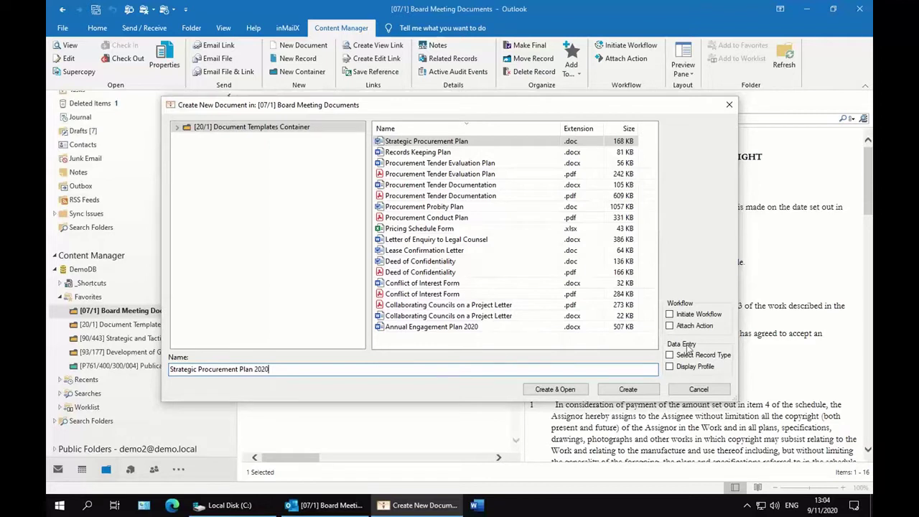
pyautogui.click(688, 315)
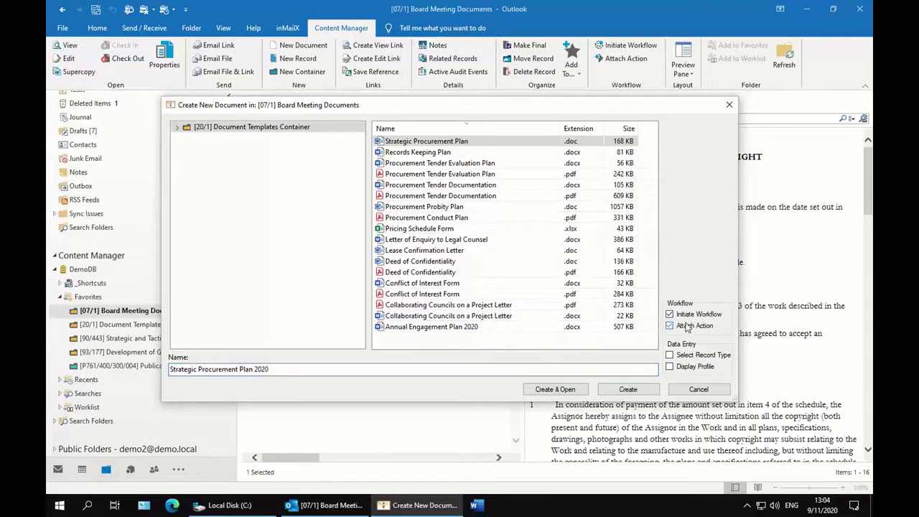
pyautogui.click(688, 327)
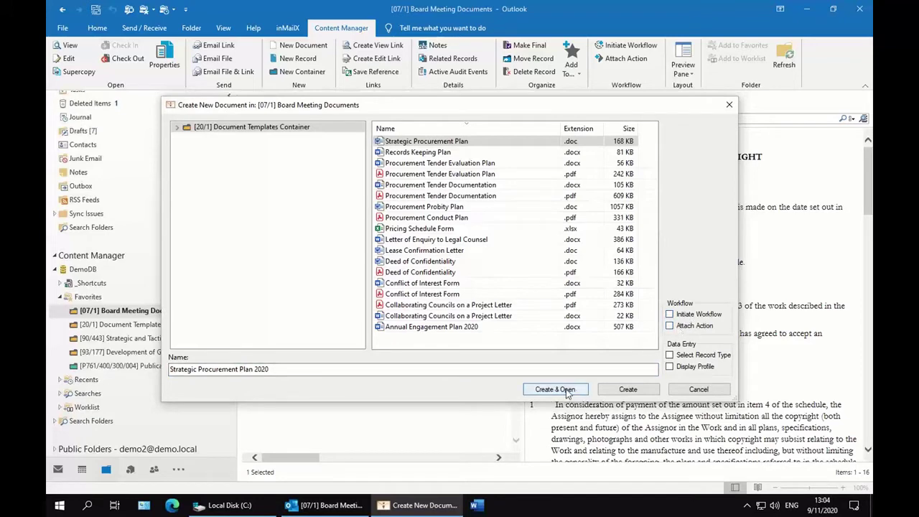
pyautogui.click(627, 390)
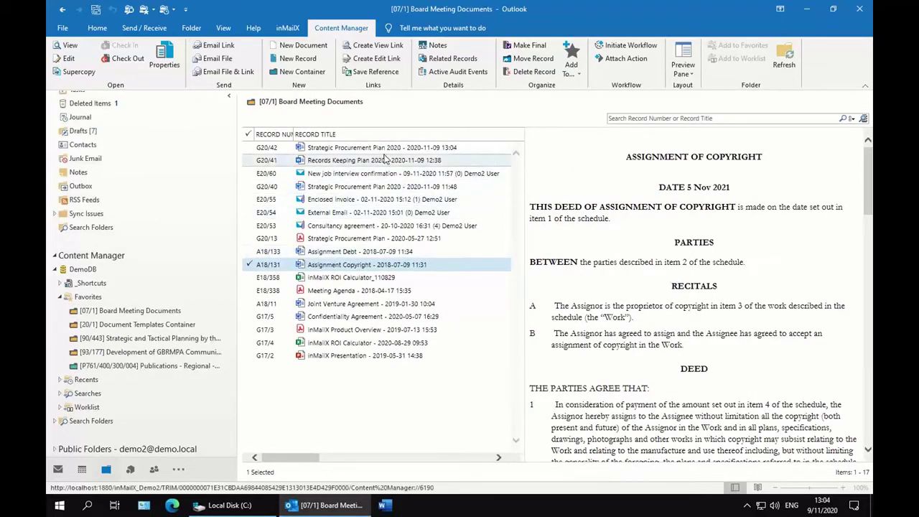
# Open the newly created Strategic Procurement Plan 2020 record for editing in Word, append 2020 to its "When to develop" heading, and close it.
pyautogui.click(384, 151)
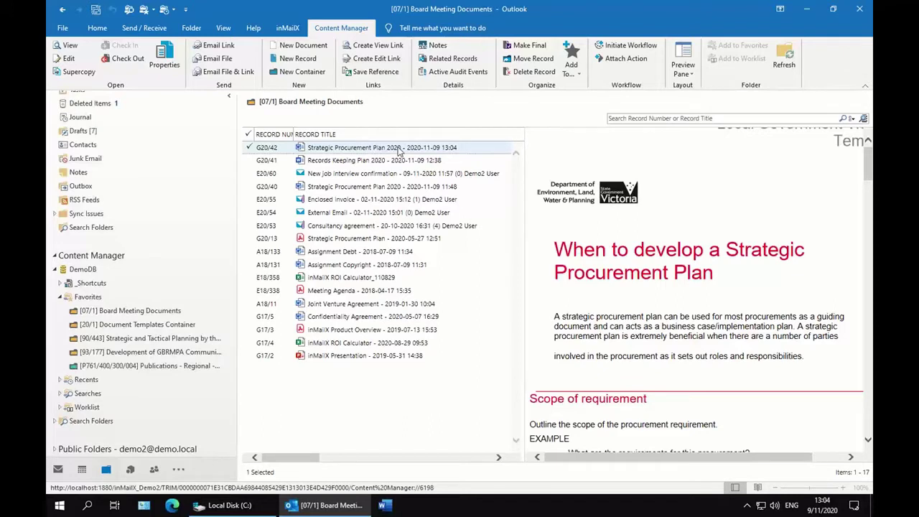
pyautogui.rightClick(399, 150)
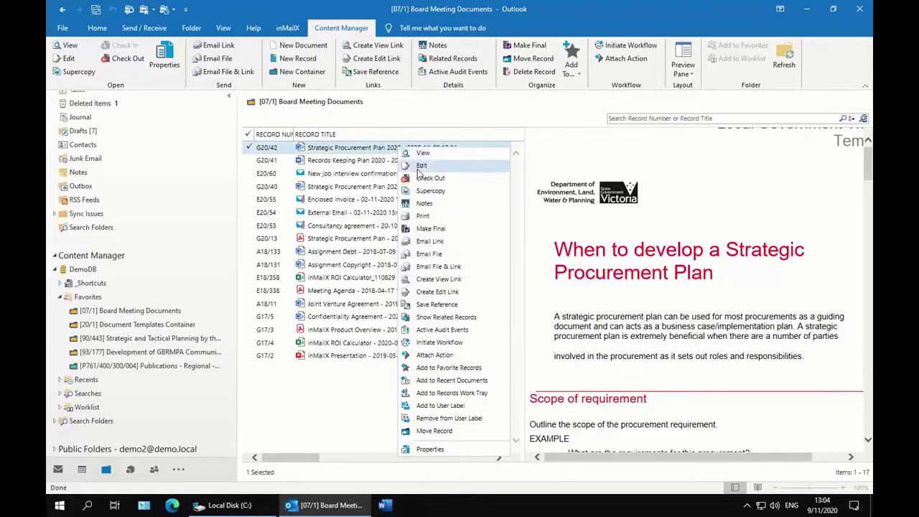
pyautogui.click(418, 169)
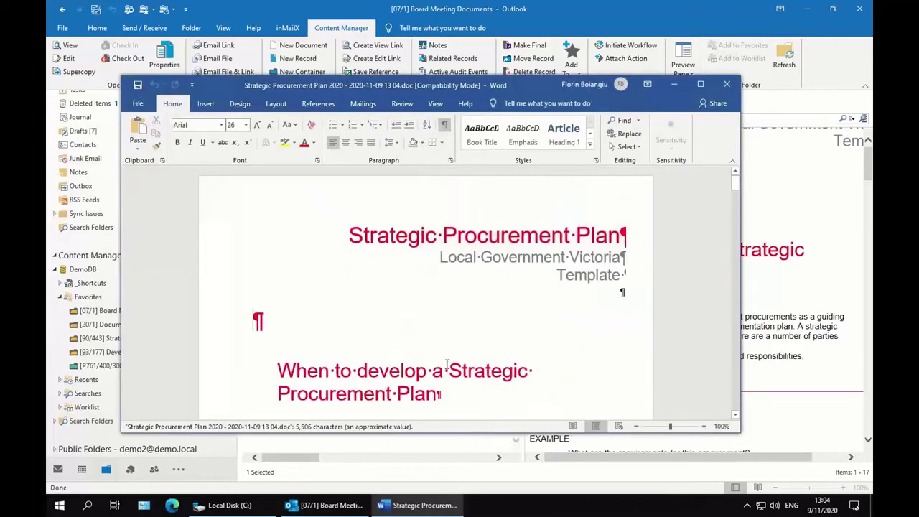
pyautogui.click(439, 394)
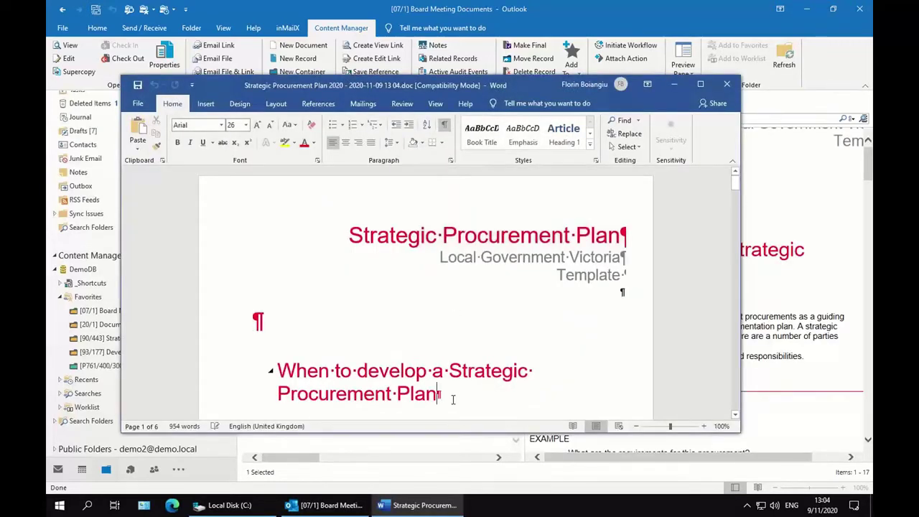
pyautogui.write('2020')
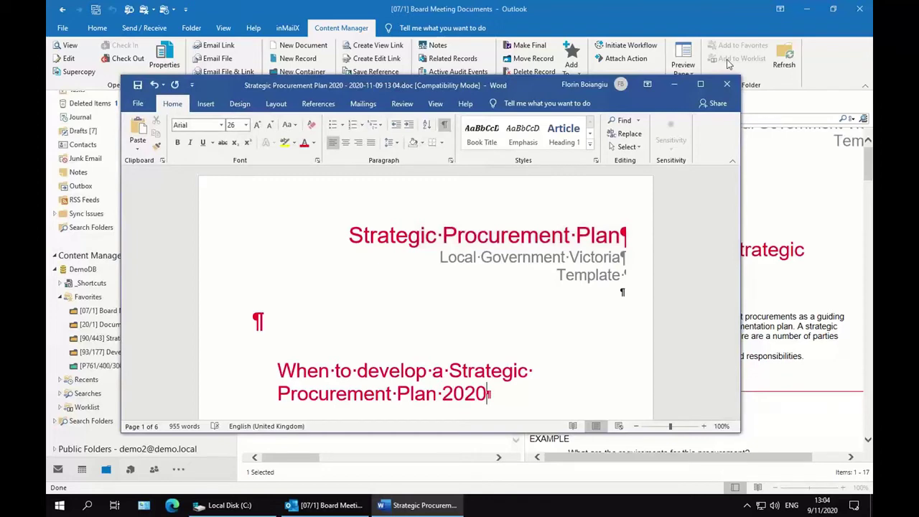
pyautogui.click(726, 84)
pyautogui.click(423, 282)
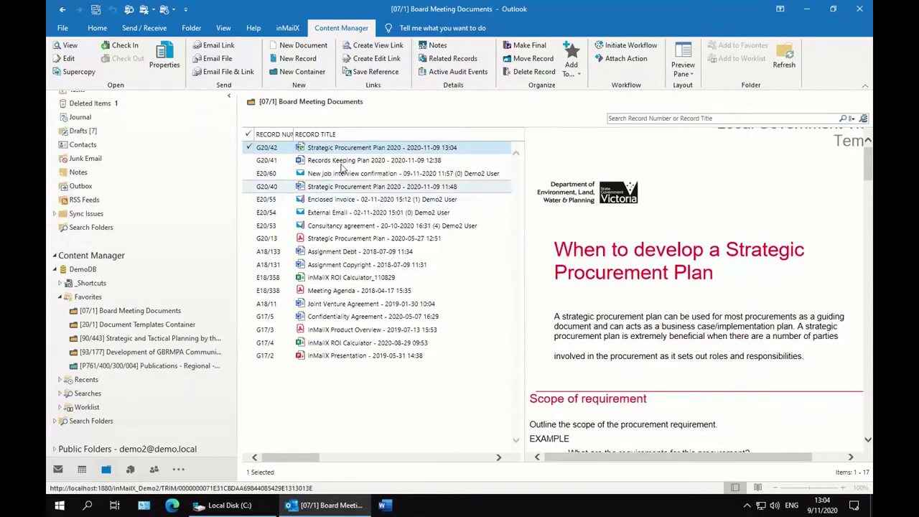
# Check the new Strategic Procurement Plan 2020 record back in with the option to discard any modifications made.
pyautogui.rightClick(305, 149)
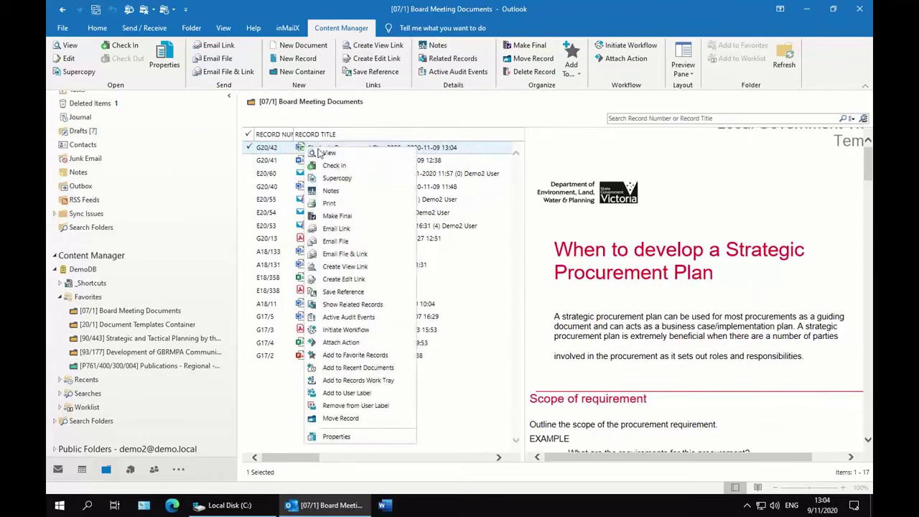
pyautogui.click(330, 166)
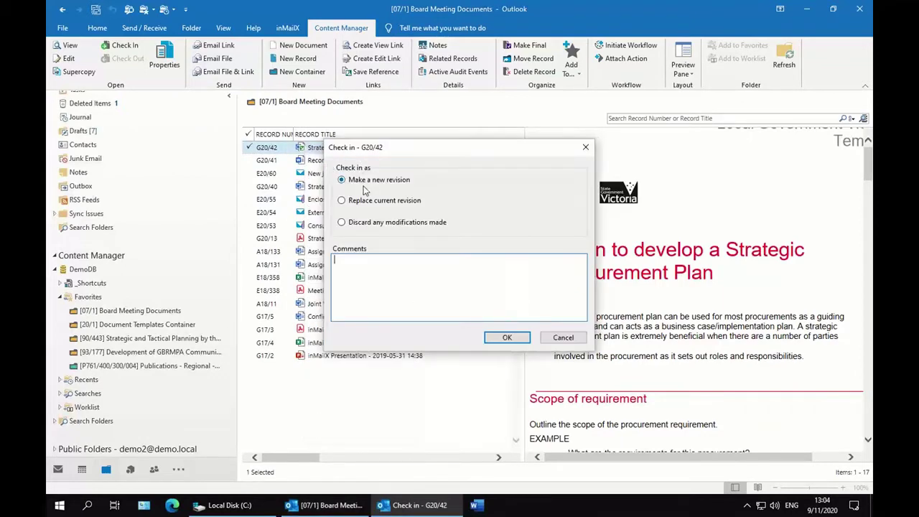
pyautogui.click(368, 224)
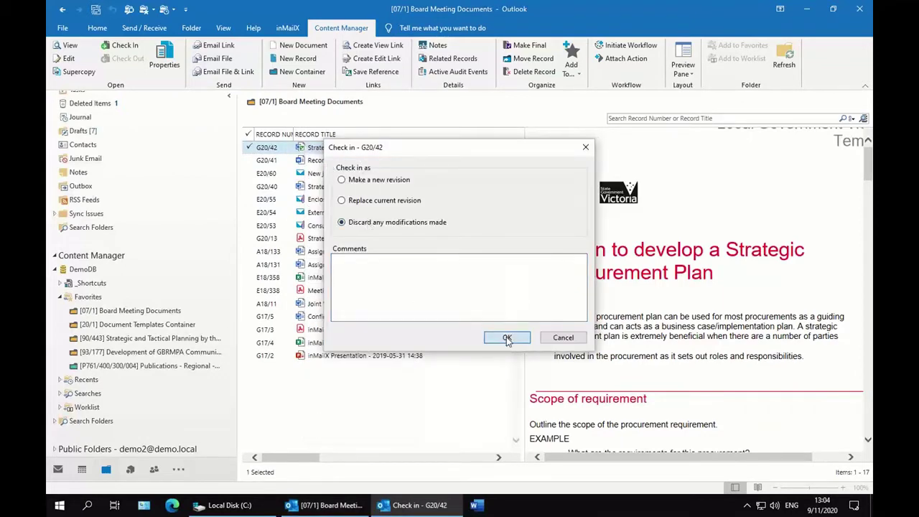
pyautogui.click(506, 336)
pyautogui.click(550, 297)
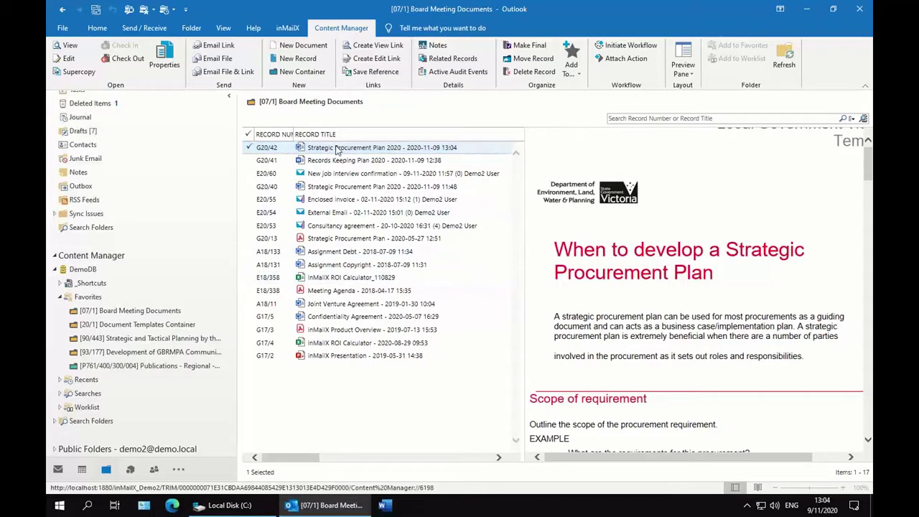
# Set the addressee in the new Strategic Procurement Plan 2020 record's properties to the same demo user as the author.
pyautogui.click(162, 53)
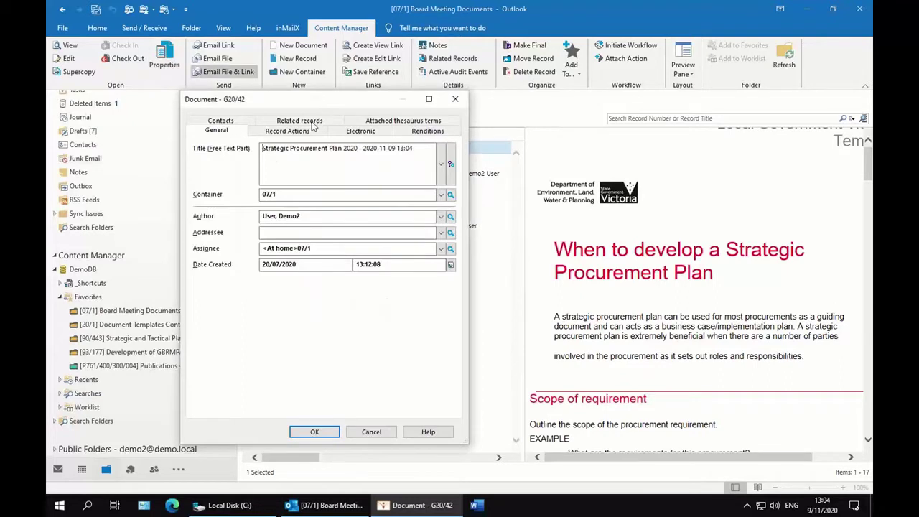
pyautogui.click(441, 232)
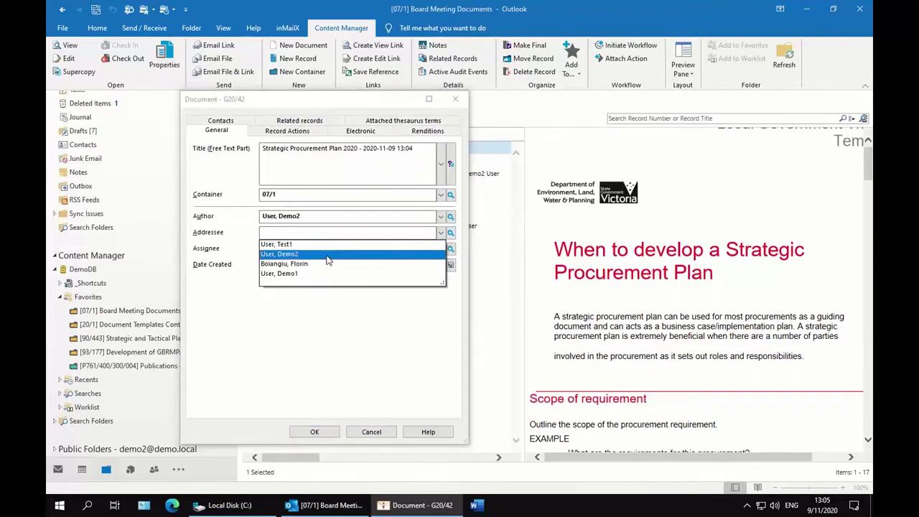
pyautogui.click(326, 256)
pyautogui.click(308, 432)
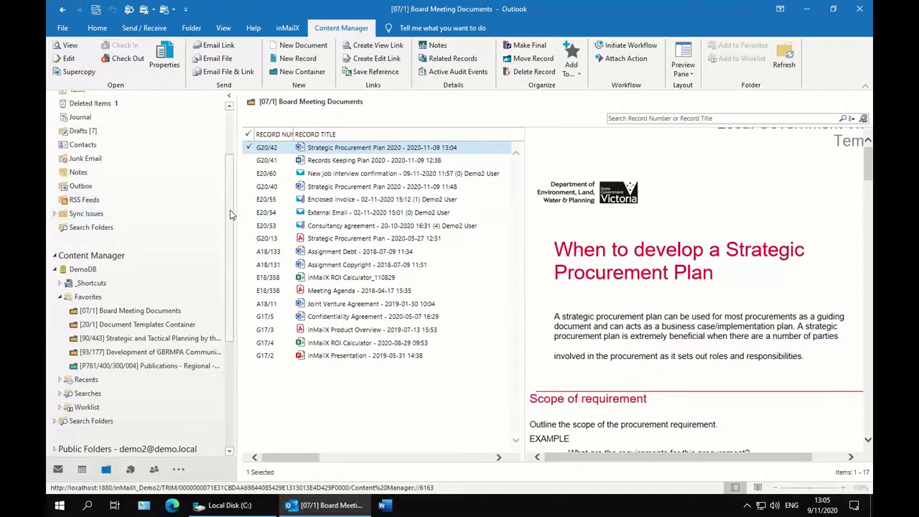
# Browse the first two client folders in the SharePoint repository's shortcuts, ending in the first one.
pyautogui.moveTo(231, 213); pyautogui.dragTo(235, 293)
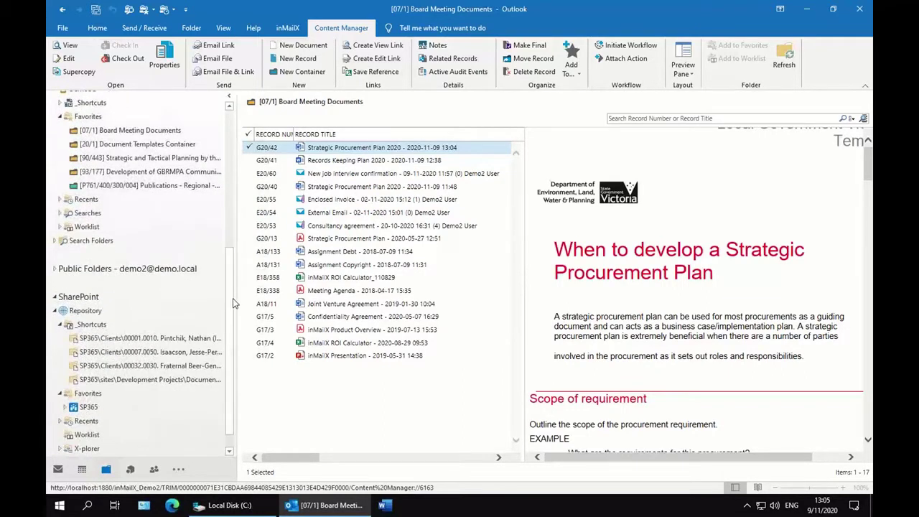
pyautogui.click(173, 339)
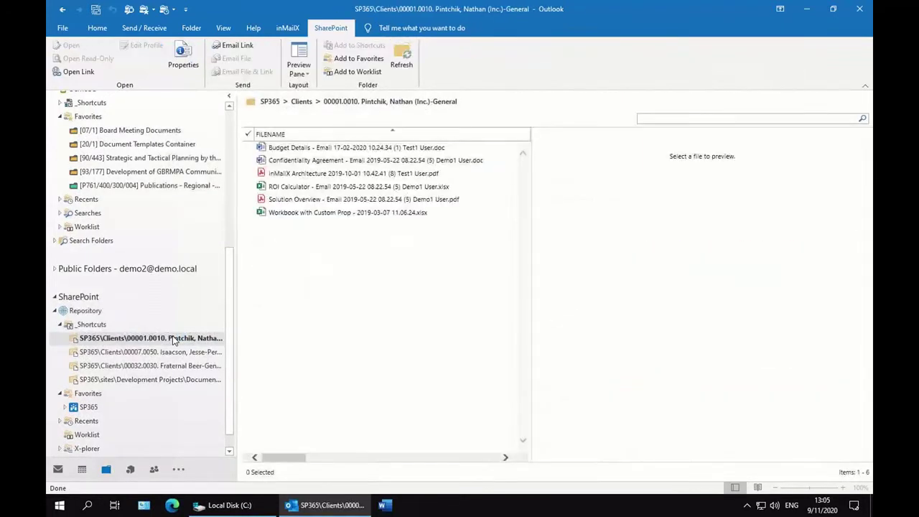
pyautogui.click(169, 353)
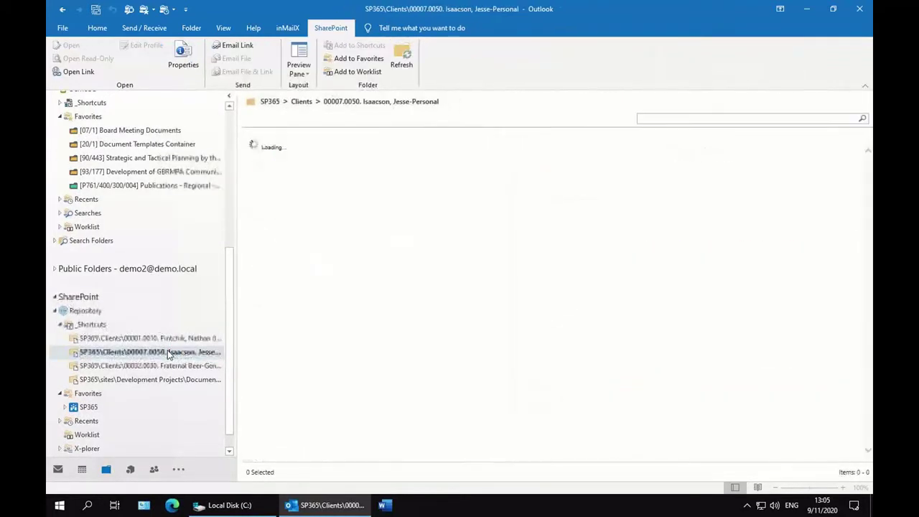
pyautogui.click(167, 338)
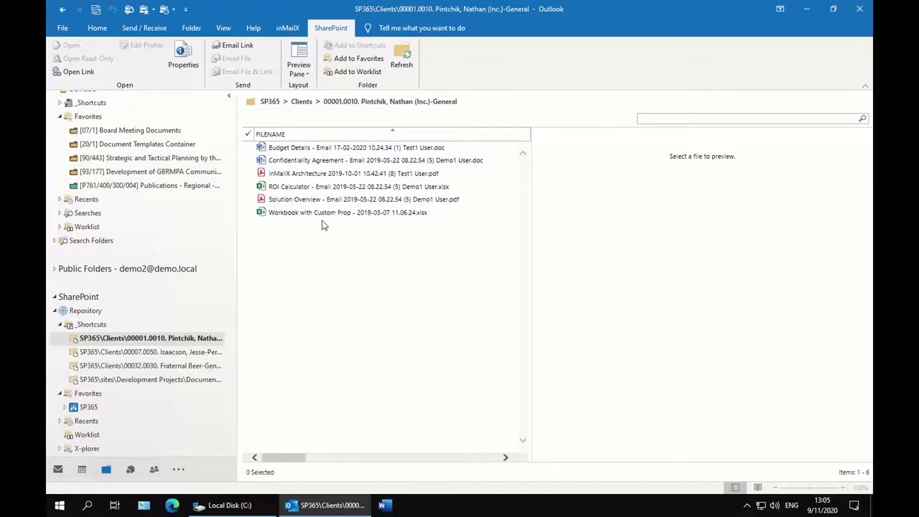
# Preview the Confidentiality Agreement, Budget Details and ROI Calculator files in the SharePoint client folder.
pyautogui.click(320, 160)
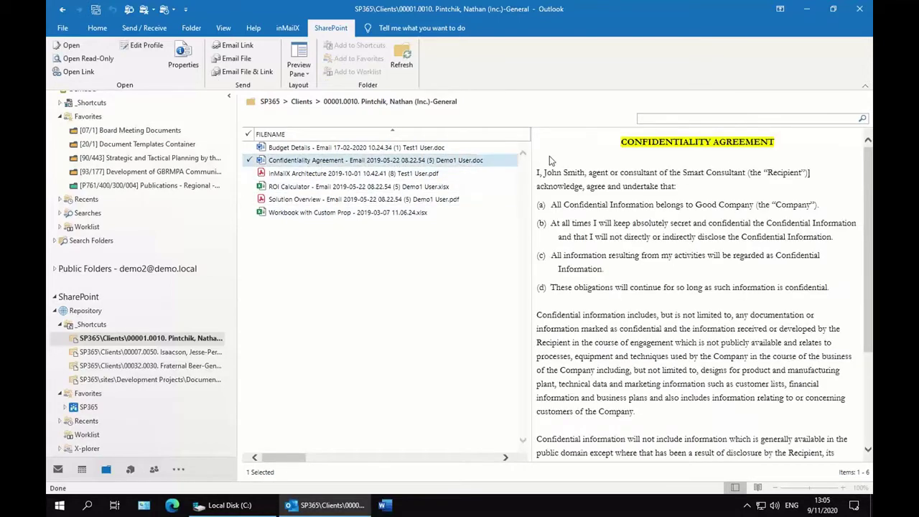
pyautogui.click(398, 148)
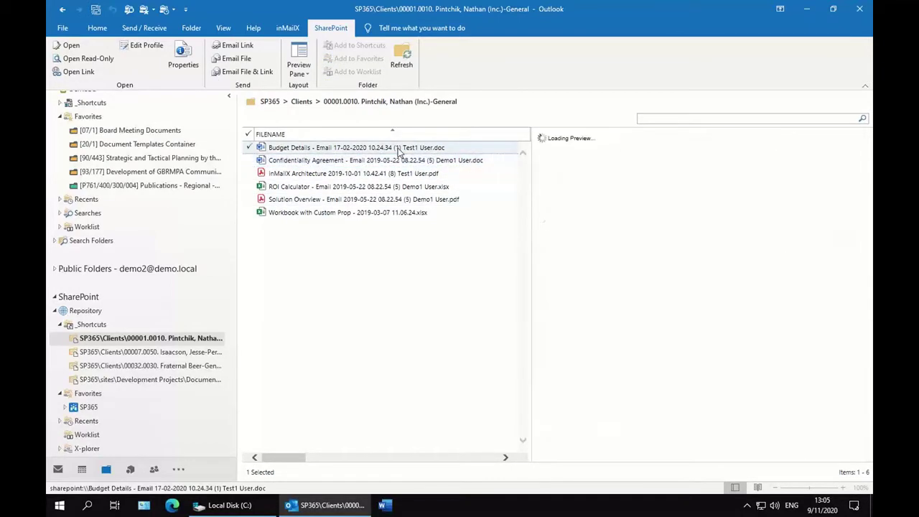
pyautogui.click(387, 186)
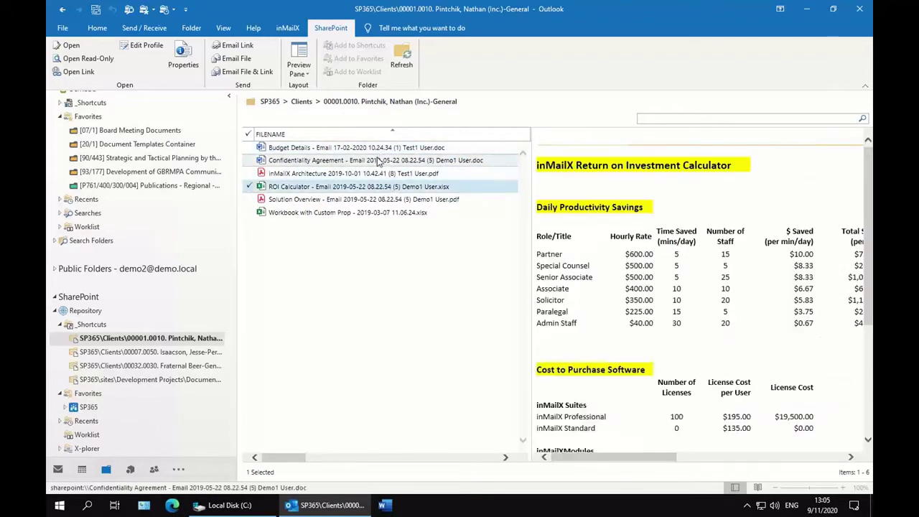
# Preview the Confidentiality Agreement in the SharePoint client folder again, and return to the mailbox's Inbox.
pyautogui.click(378, 160)
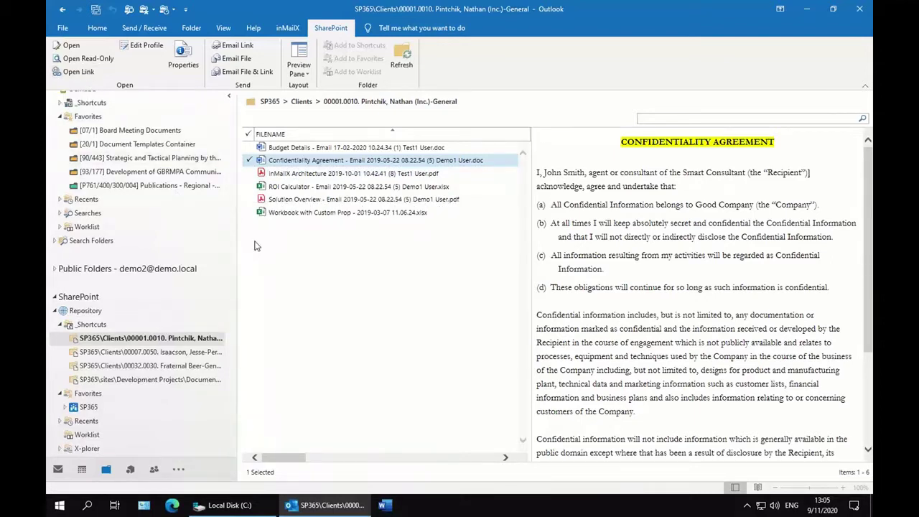
pyautogui.scroll(6, 194, 216)
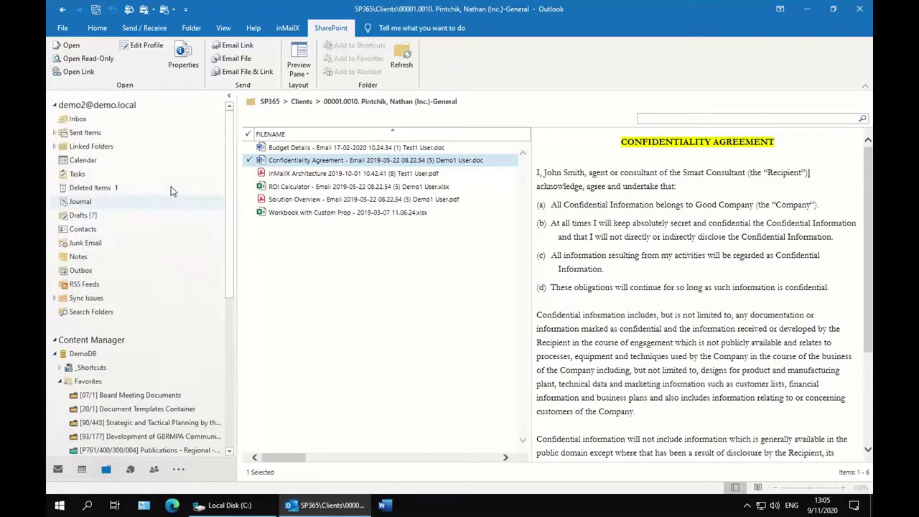
pyautogui.click(82, 121)
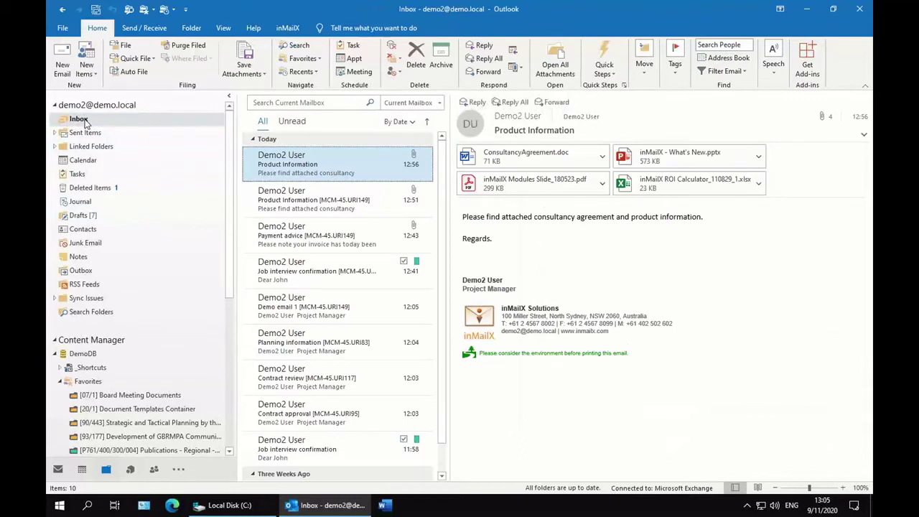
# Create a new email from the favorite content Confirming job interview and address it to the first suggested demo user.
pyautogui.click(63, 65)
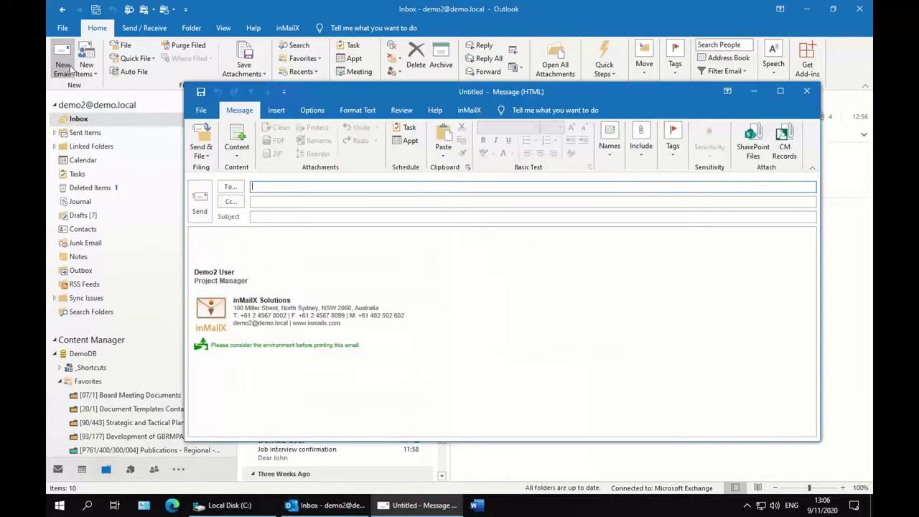
pyautogui.click(242, 160)
pyautogui.moveTo(252, 169)
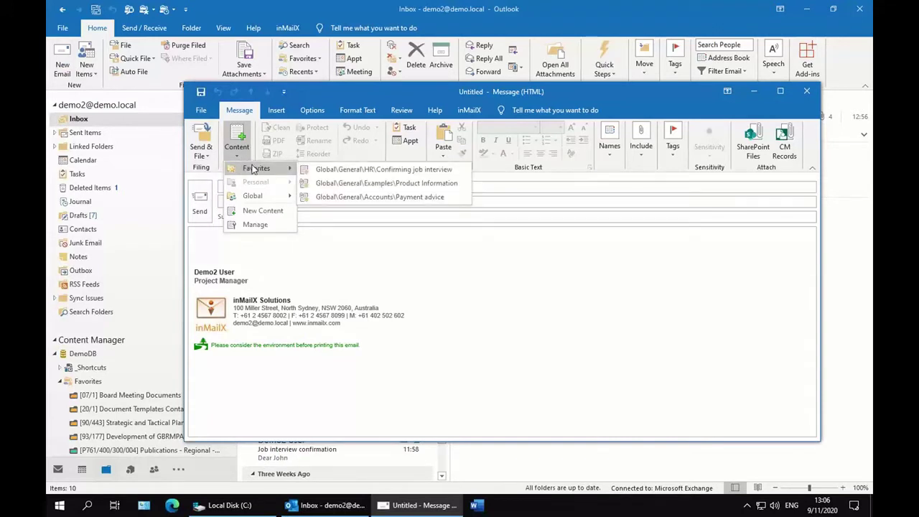
pyautogui.click(343, 170)
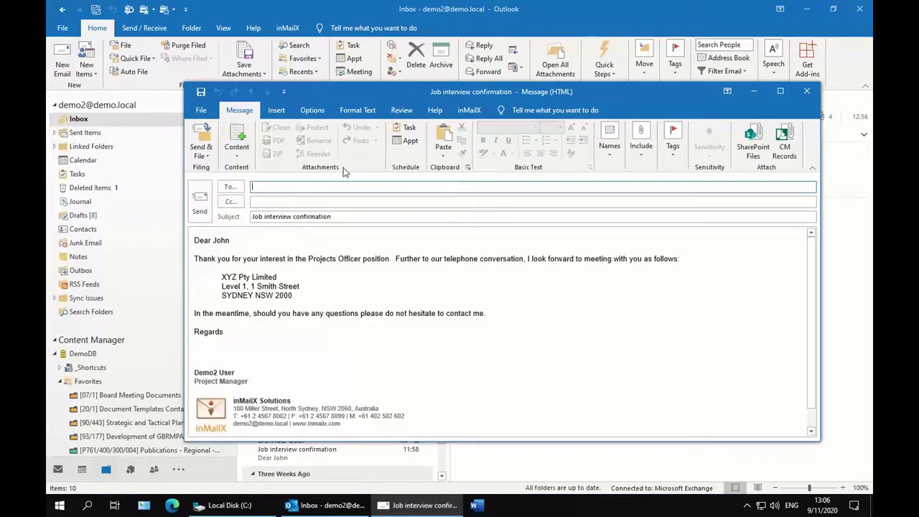
pyautogui.write('demo')
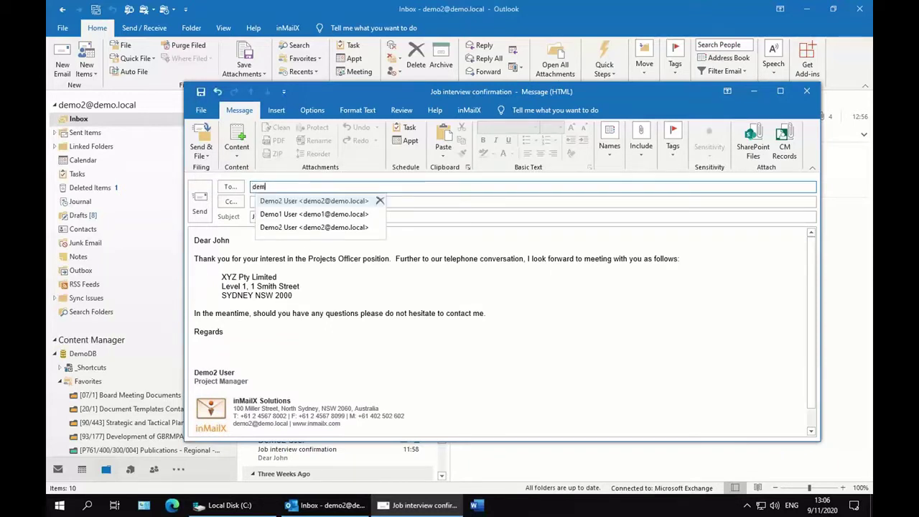
pyautogui.press('Return')
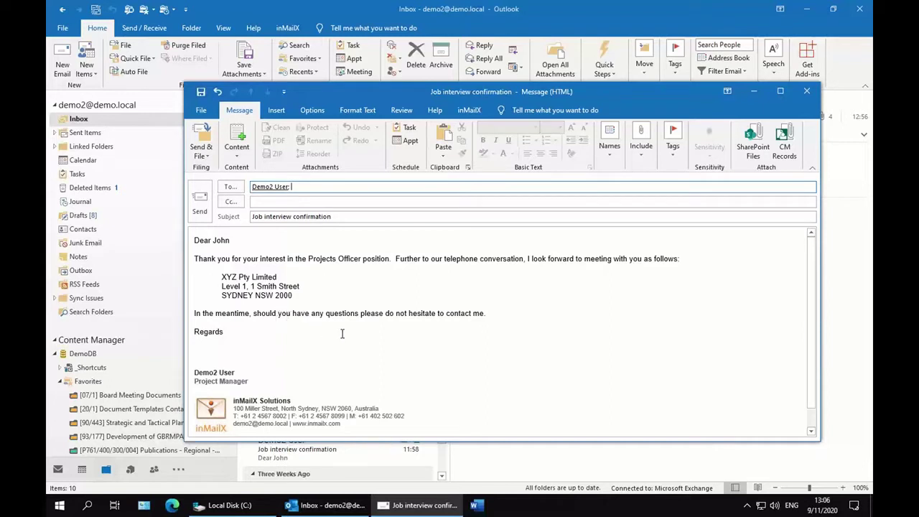
# Start sending the job interview email and search the filing folders for "plan".
pyautogui.click(201, 212)
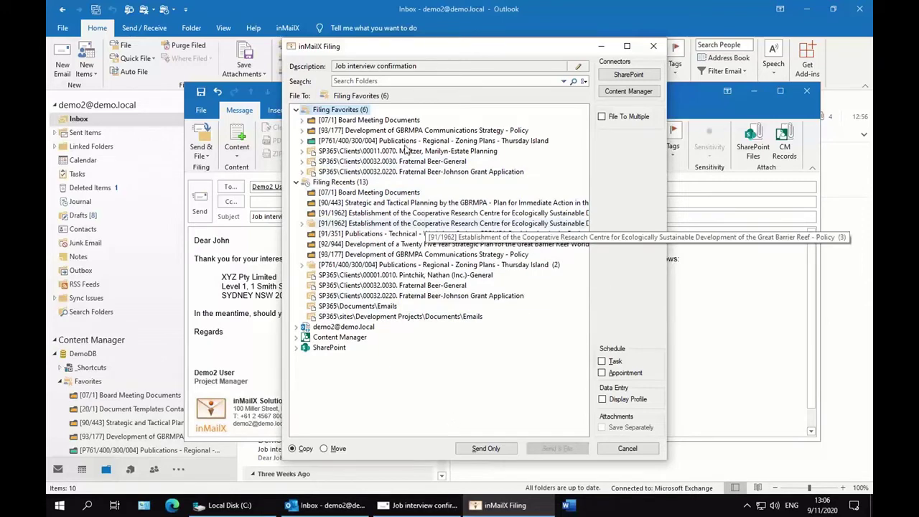
pyautogui.click(370, 81)
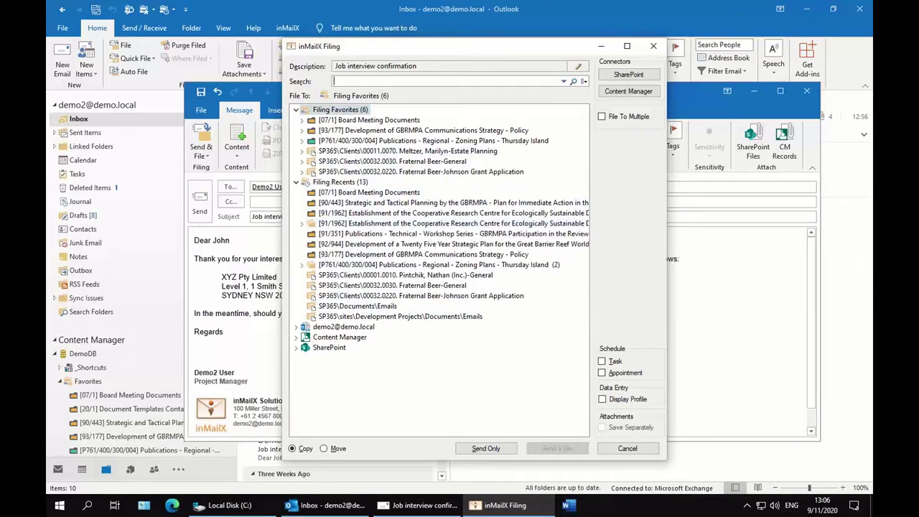
pyautogui.write('plan')
pyautogui.press('Return')
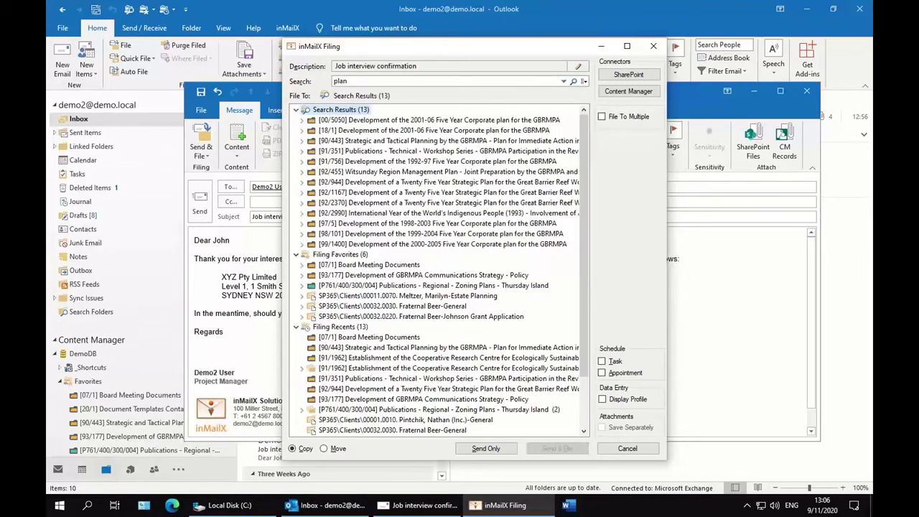
# Choose the recent folder [93/177] Development of GBRMPA Communications Strategy - Policy as the email's filing location.
pyautogui.rightClick(383, 192)
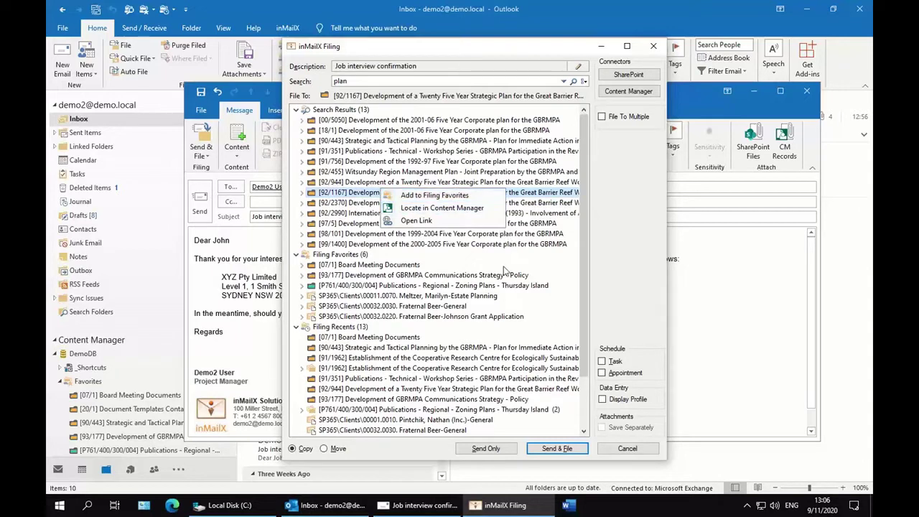
pyautogui.click(443, 347)
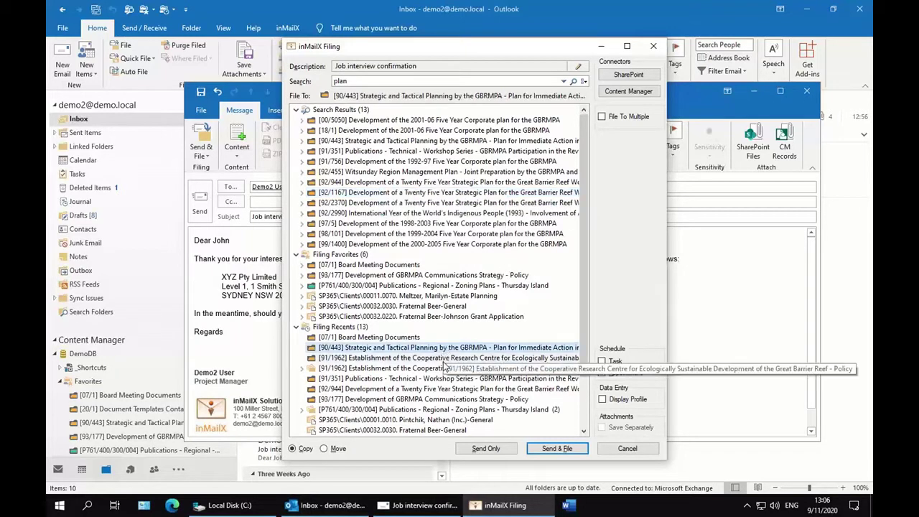
pyautogui.click(444, 359)
pyautogui.scroll(-1, 445, 365)
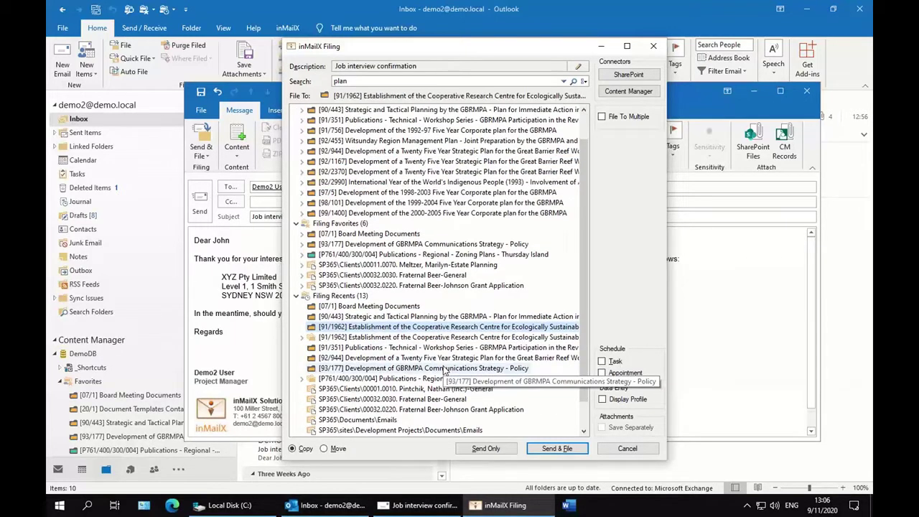
pyautogui.click(446, 367)
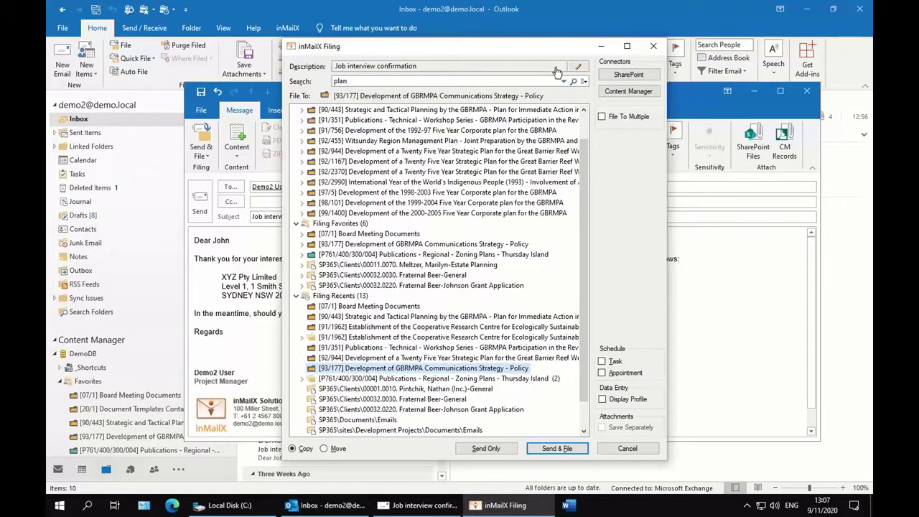
# Change the filing description to "New job interview confirmation", accept the change, and send and file the email.
pyautogui.click(495, 66)
pyautogui.click(335, 65)
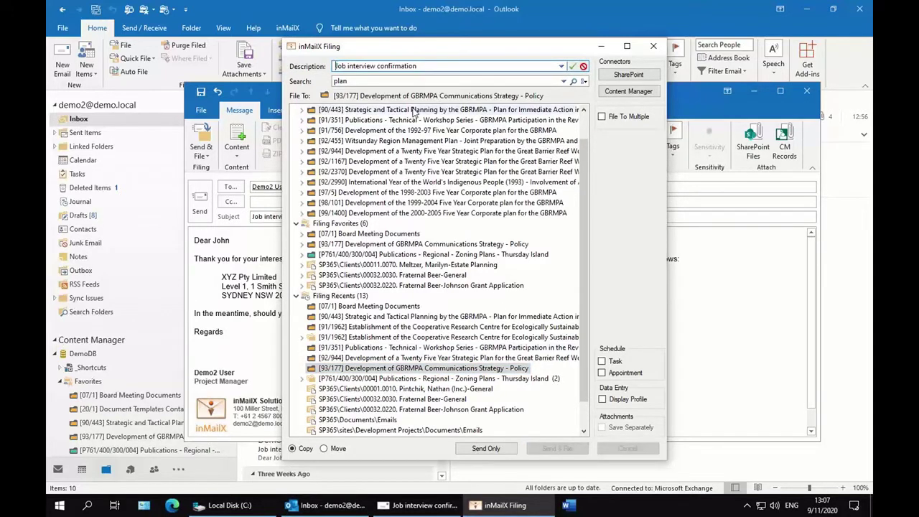
pyautogui.write('New')
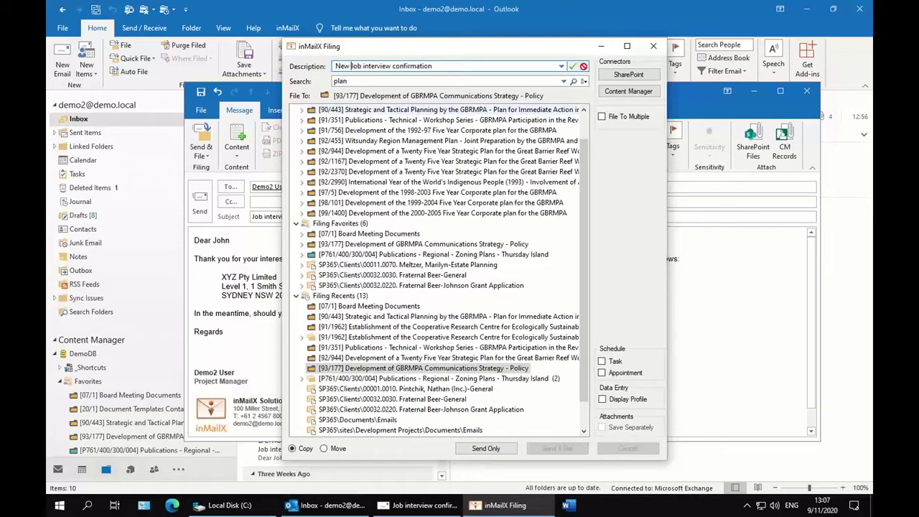
pyautogui.press('Delete')
pyautogui.write('j')
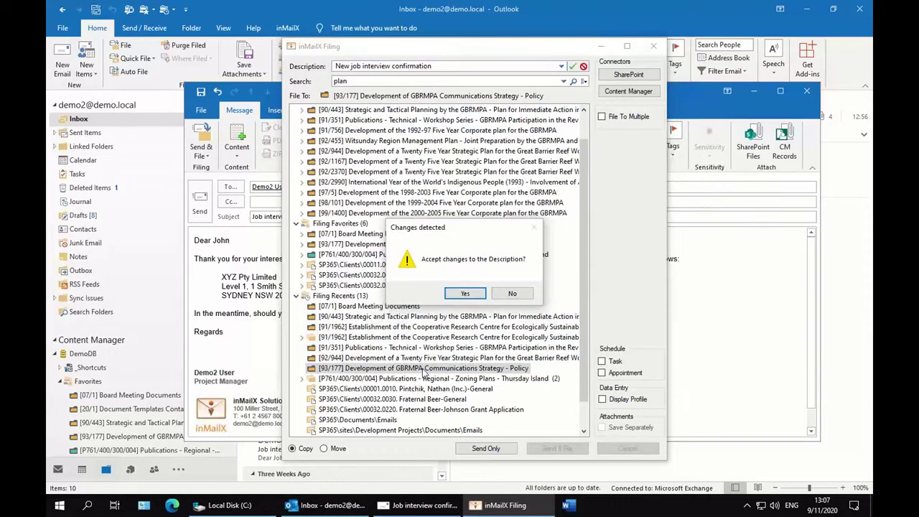
pyautogui.click(468, 295)
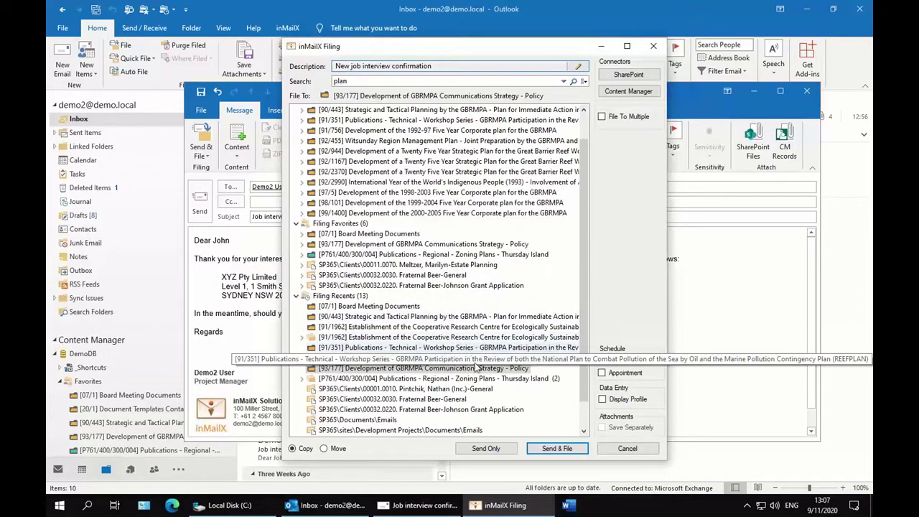
pyautogui.click(557, 448)
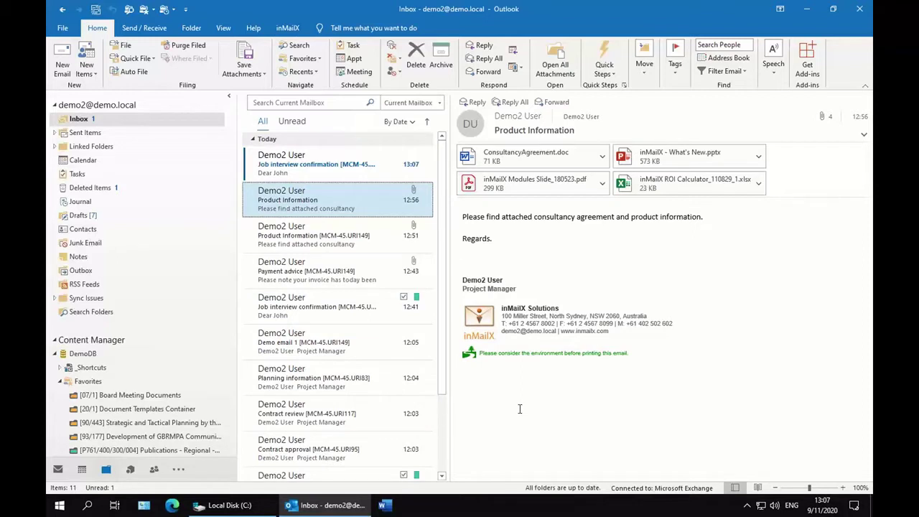
# Start filing the 12:56 Product Information email to multiple folders: Board Meeting Documents, GBRMPA Communications Strategy - Policy, and Zoning Plans - Thursday Island.
pyautogui.rightClick(320, 210)
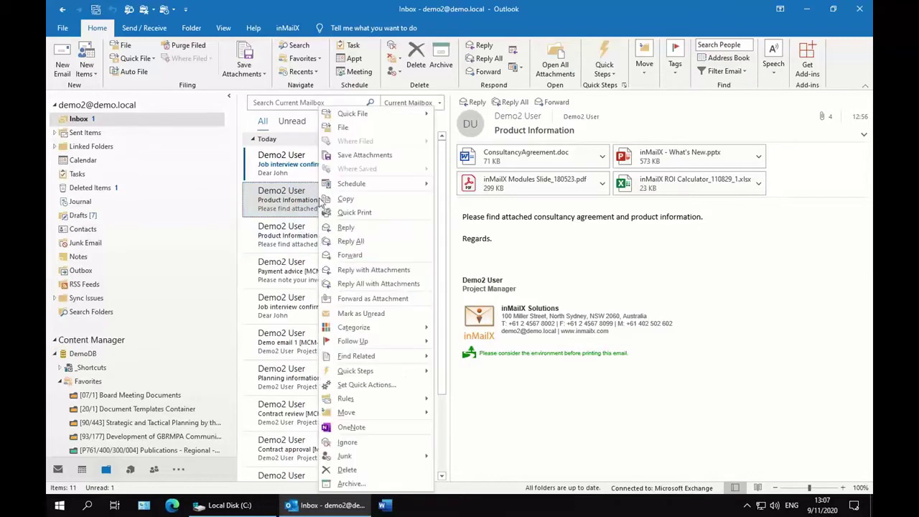
pyautogui.click(342, 128)
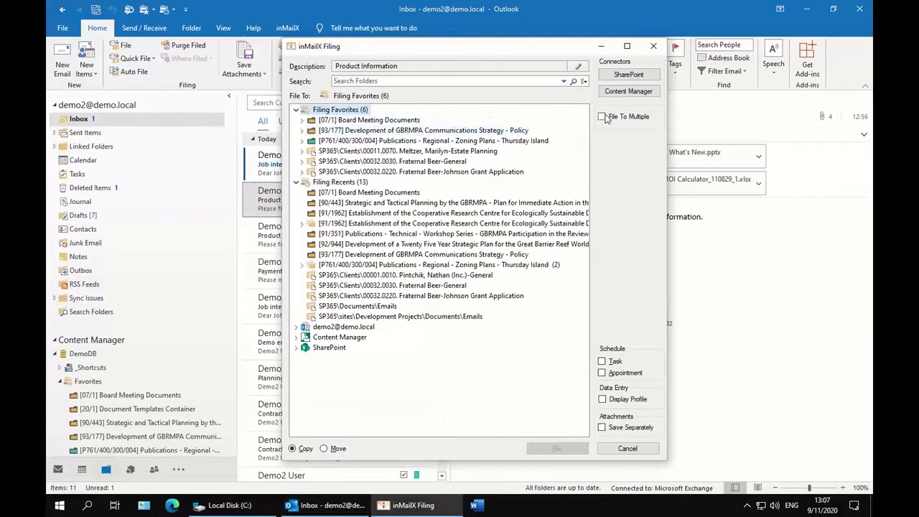
pyautogui.click(604, 117)
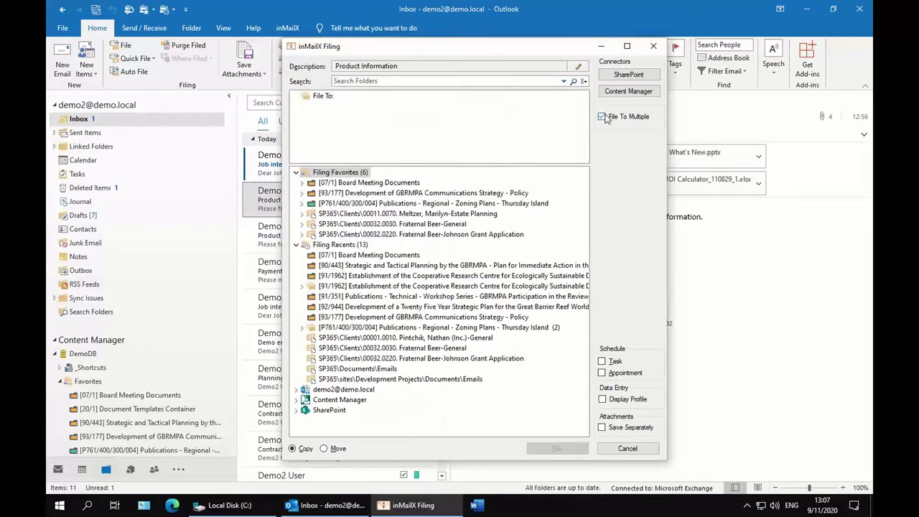
pyautogui.click(404, 184)
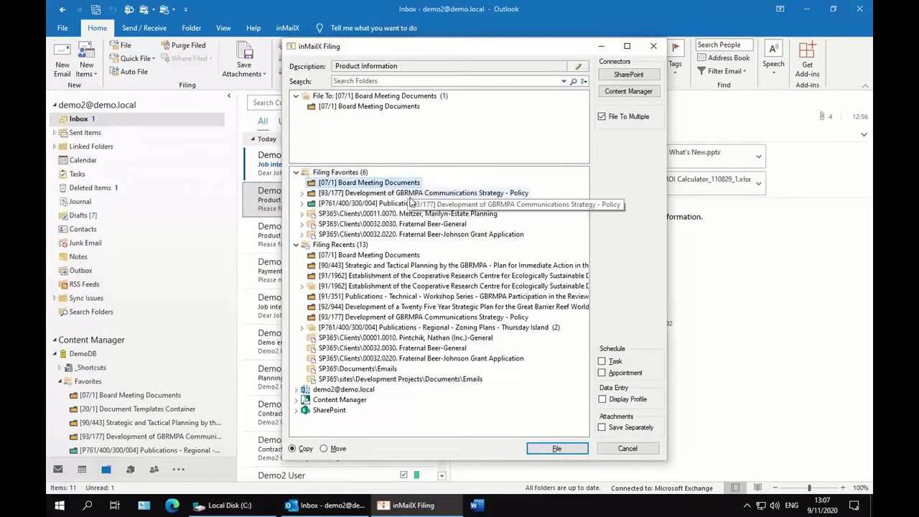
pyautogui.click(409, 194)
pyautogui.click(410, 204)
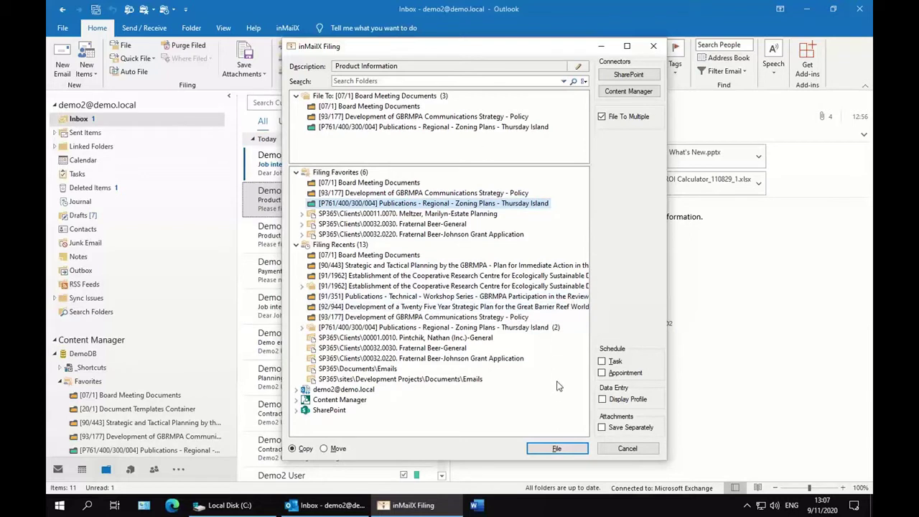
# Set the filing description to "New Product Information" and file the email to the chosen folders.
pyautogui.click(413, 68)
pyautogui.click(336, 66)
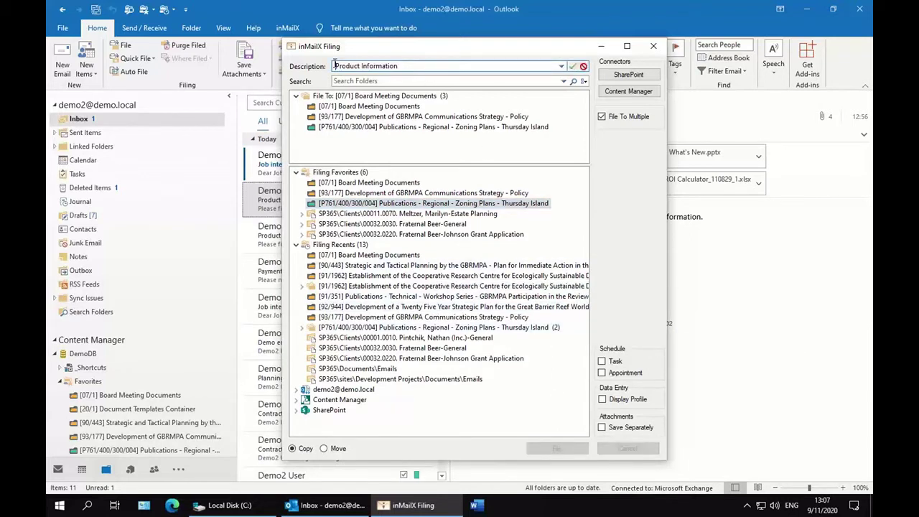
pyautogui.write('New')
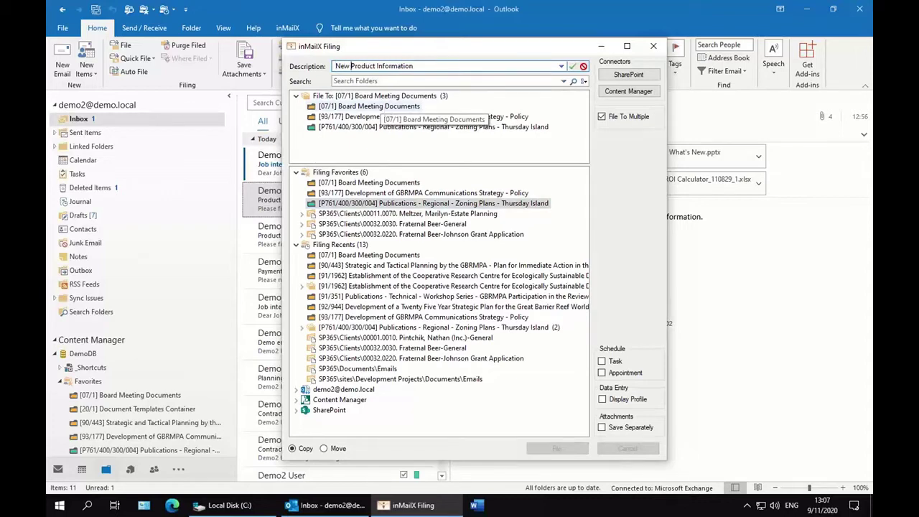
pyautogui.press('Return')
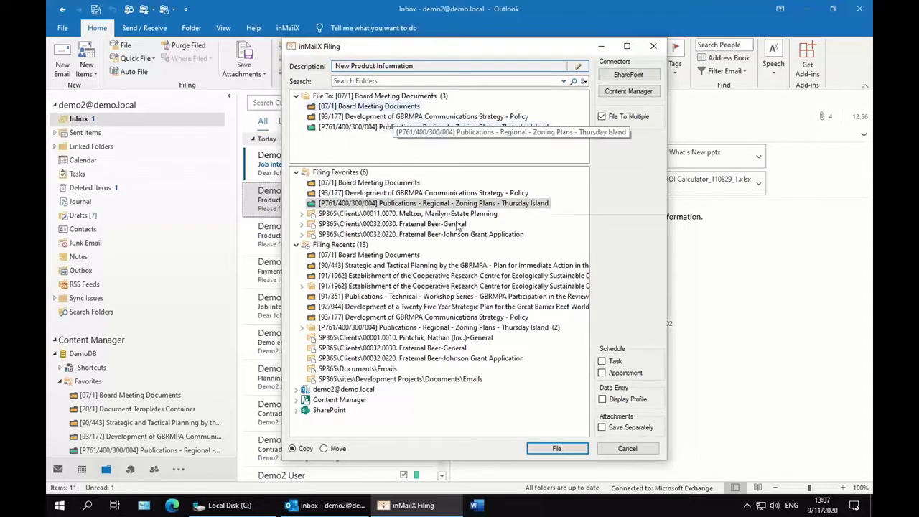
pyautogui.click(554, 448)
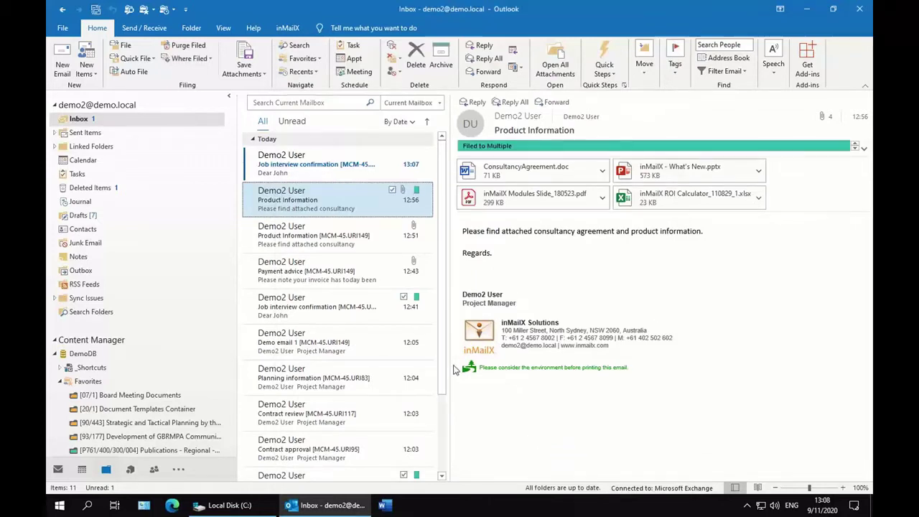
# File the 12:51 Product Information, Payment advice and 12:41 Job interview confirmation emails together to the favorite folder [P761/400/300/004] Publications - Regional - Zoning Plans - Thursday Island.
pyautogui.click(350, 247)
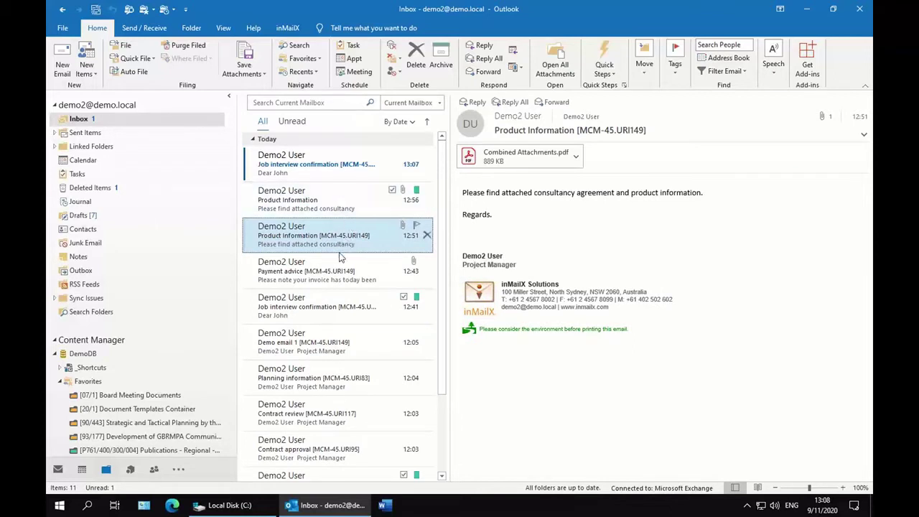
pyautogui.keyDown('shift'); pyautogui.click(340, 260); pyautogui.keyUp('shift')
pyautogui.keyDown('shift'); pyautogui.click(335, 310); pyautogui.keyUp('shift')
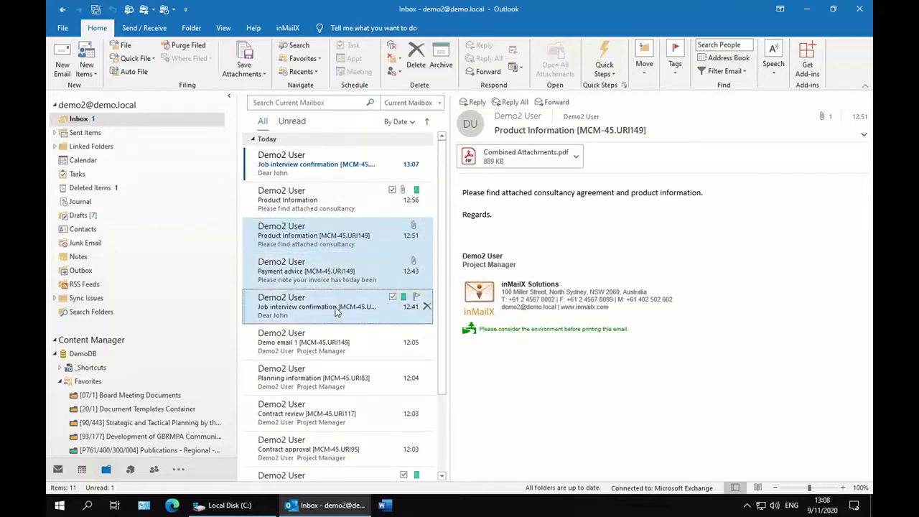
pyautogui.rightClick(335, 310)
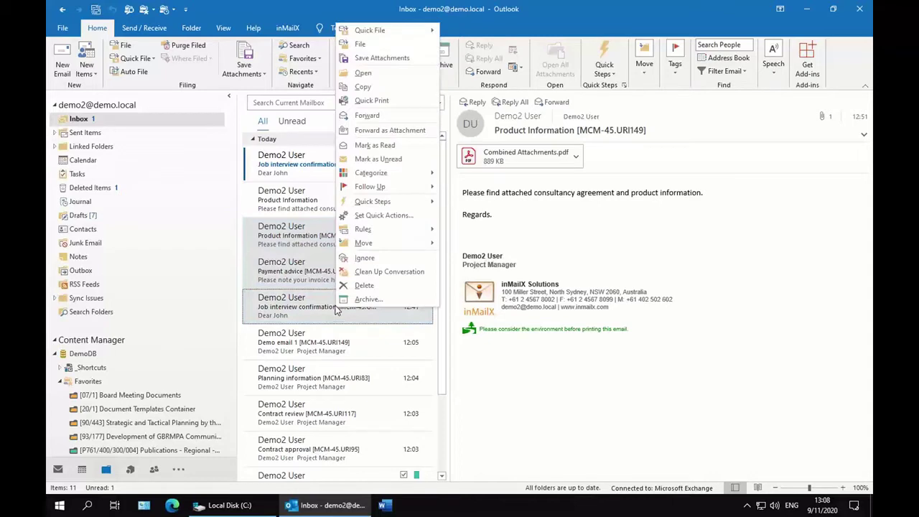
pyautogui.click(368, 44)
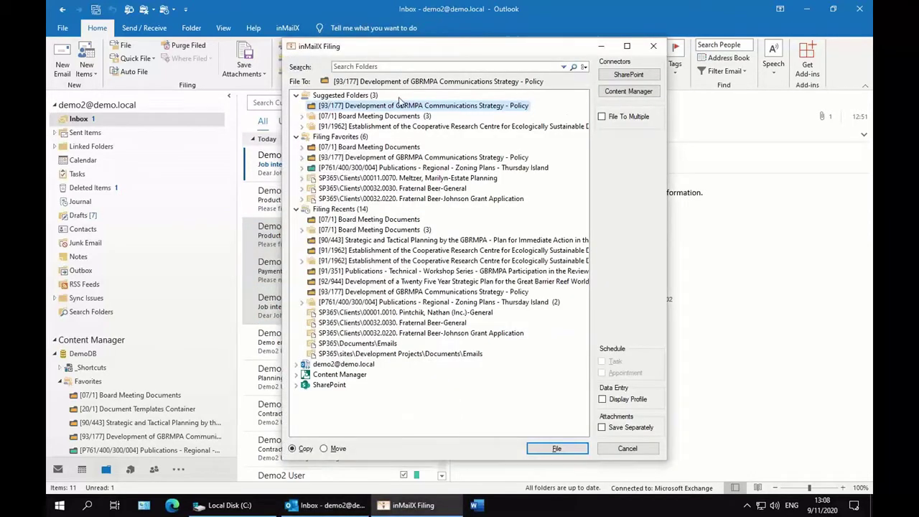
pyautogui.click(399, 170)
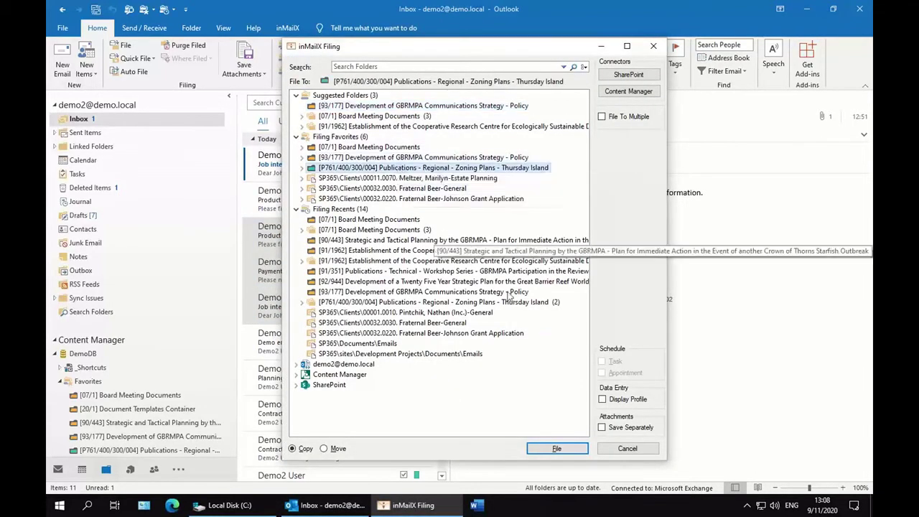
pyautogui.click(555, 448)
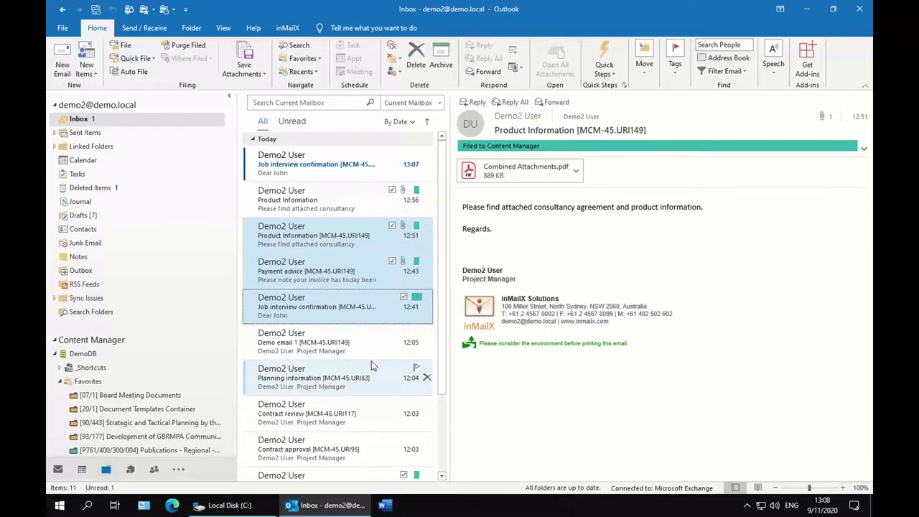
# Open the filed record properties of the 12:56 Product Information email and set the addressee to the Test1 user.
pyautogui.click(327, 235)
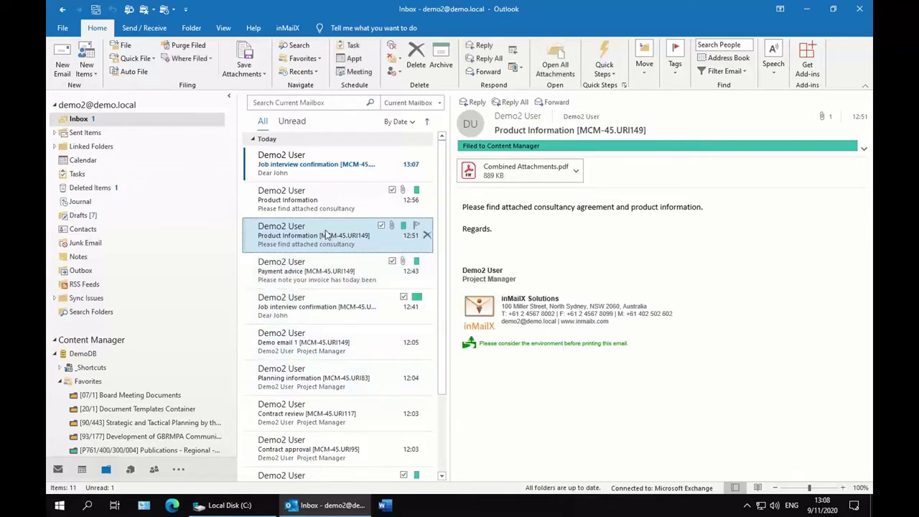
pyautogui.click(321, 201)
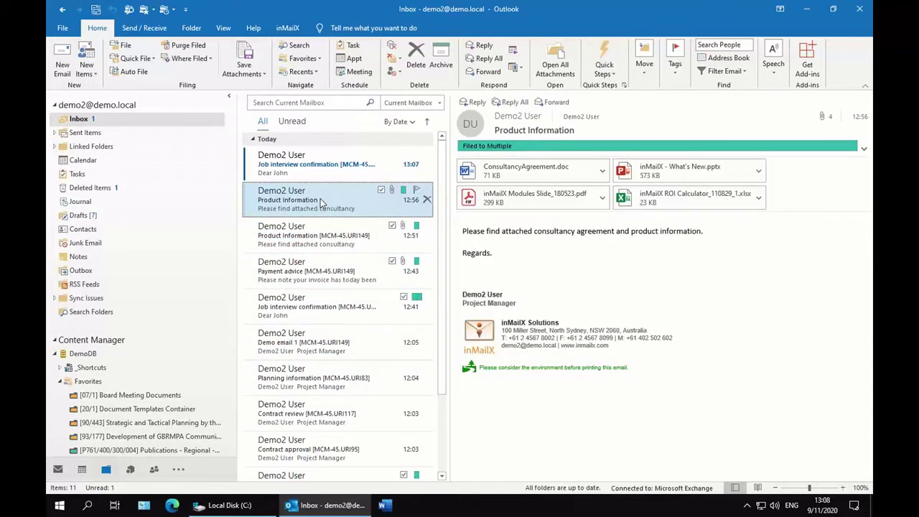
pyautogui.rightClick(321, 203)
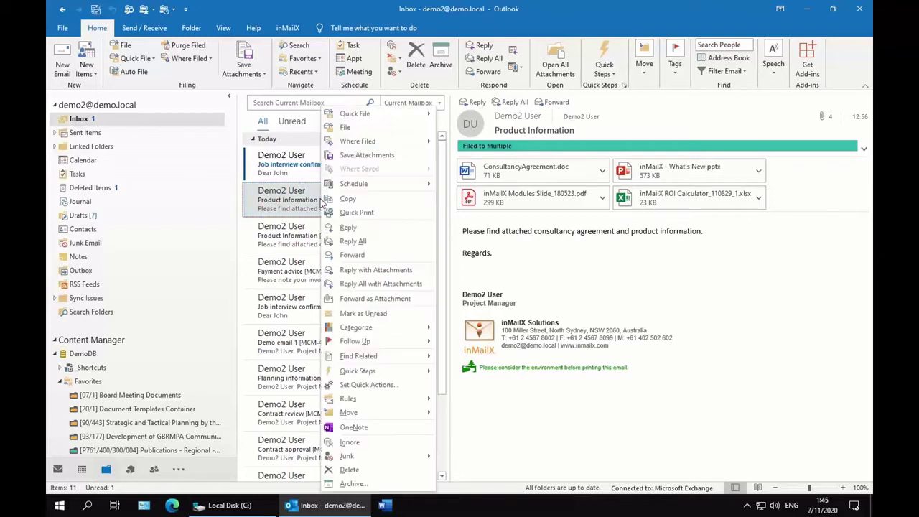
pyautogui.moveTo(378, 143)
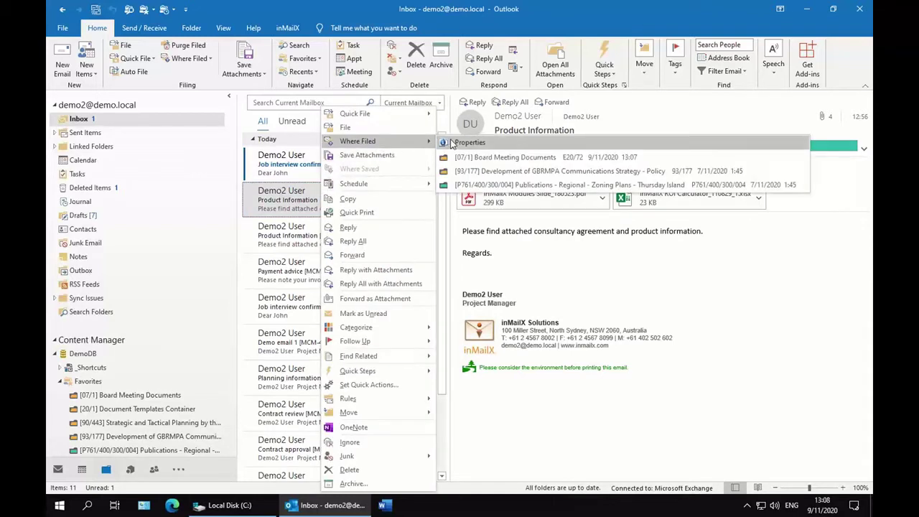
pyautogui.click(448, 141)
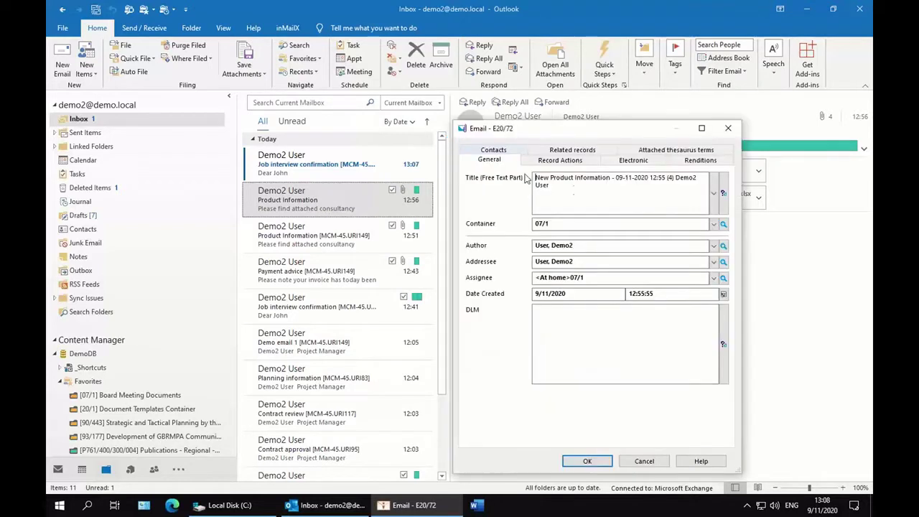
pyautogui.click(713, 261)
pyautogui.click(617, 352)
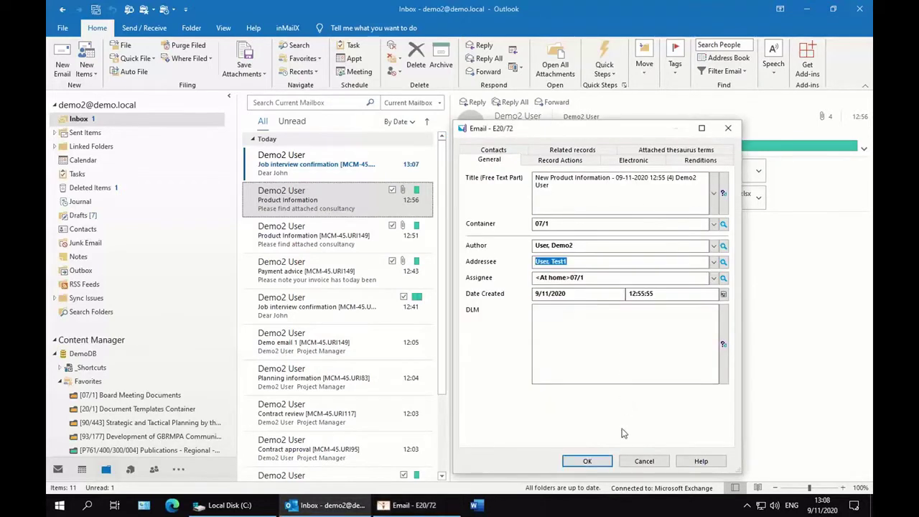
pyautogui.click(605, 462)
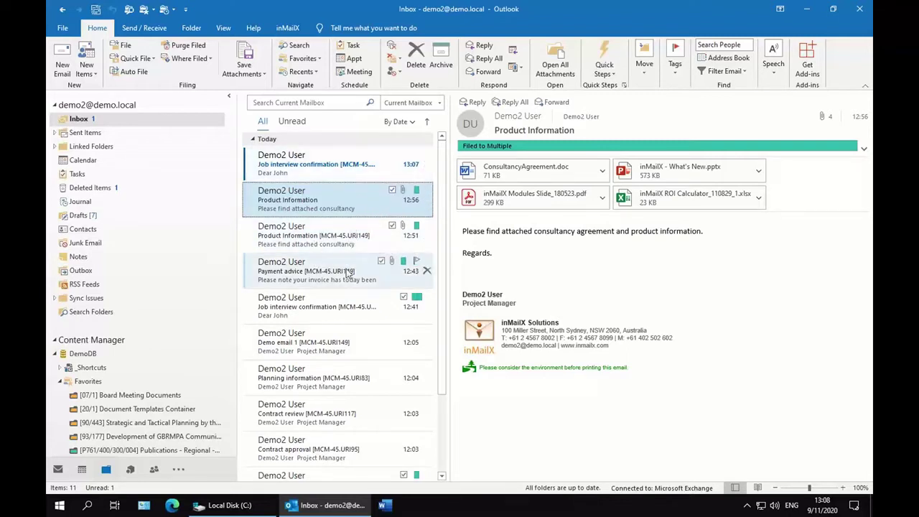
# Create a Payment advice email from favorite content, add the recipient, and send and file it to the favorite [07/1] Board Meeting Documents.
pyautogui.click(62, 70)
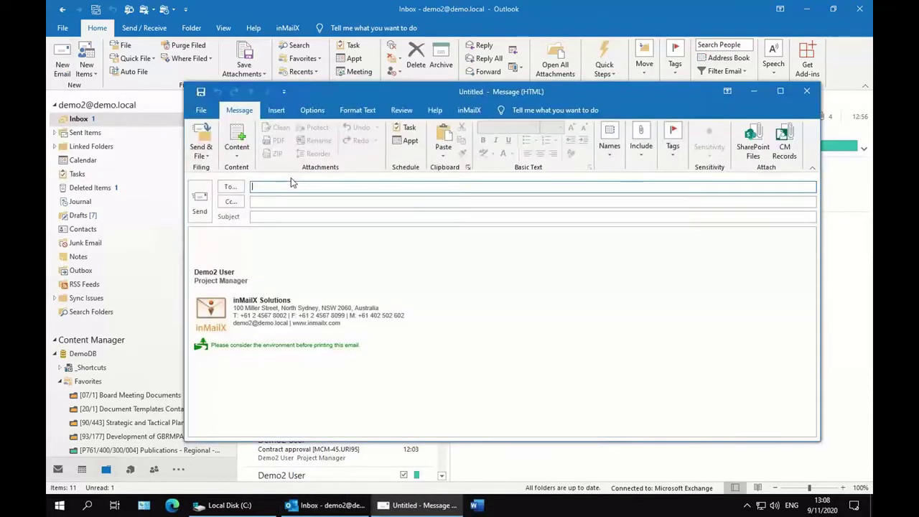
pyautogui.click(234, 153)
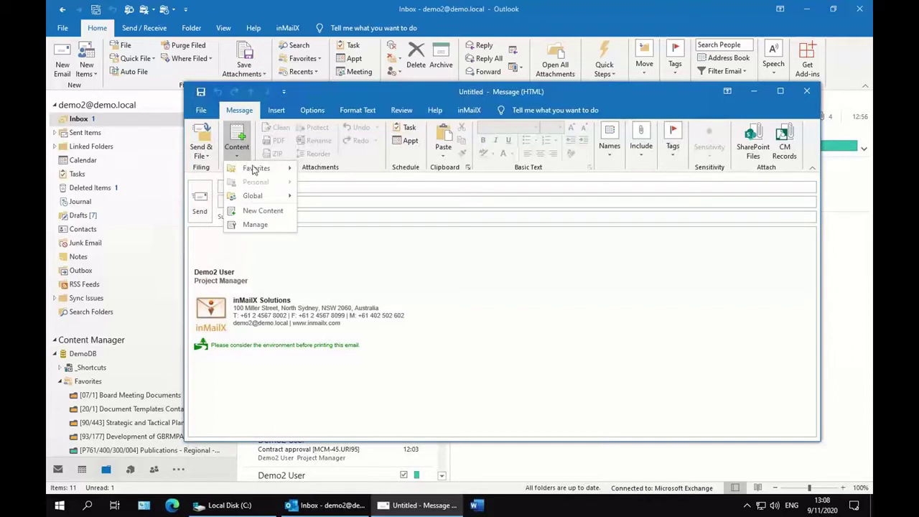
pyautogui.moveTo(254, 170)
pyautogui.click(369, 198)
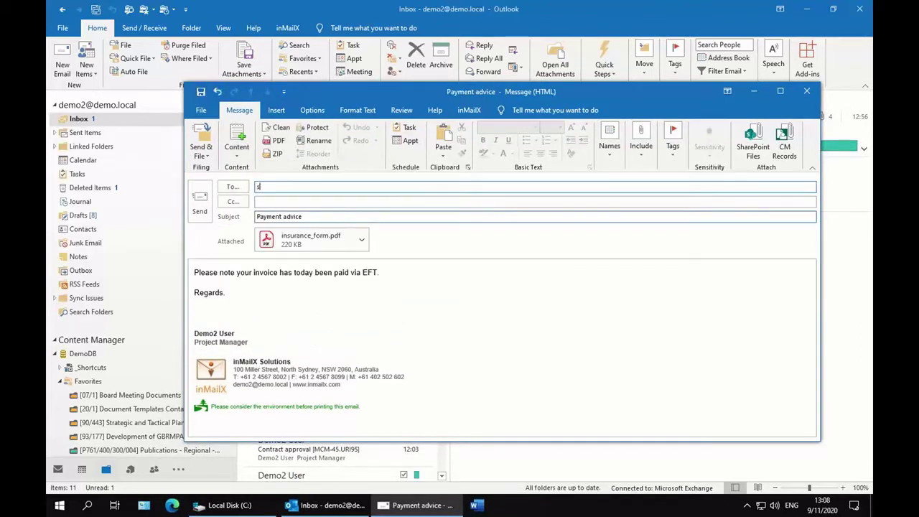
pyautogui.write('de')
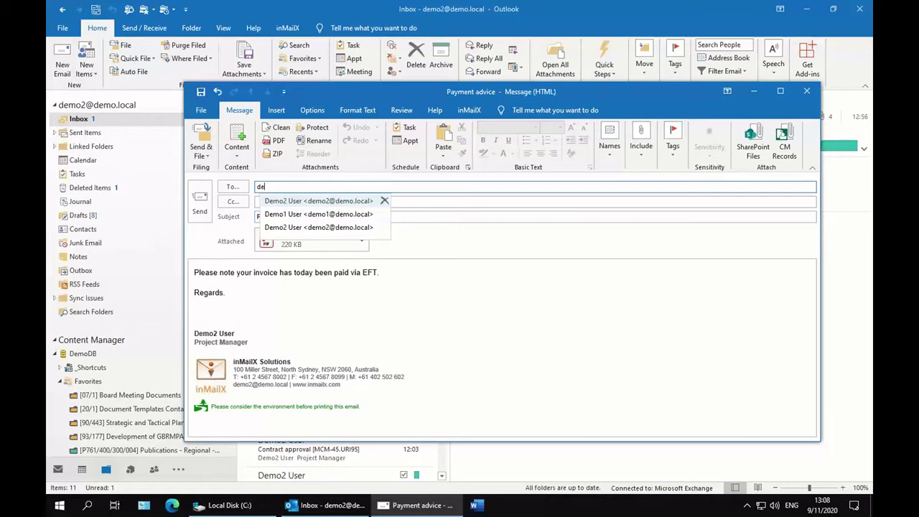
pyautogui.click(305, 204)
pyautogui.click(204, 208)
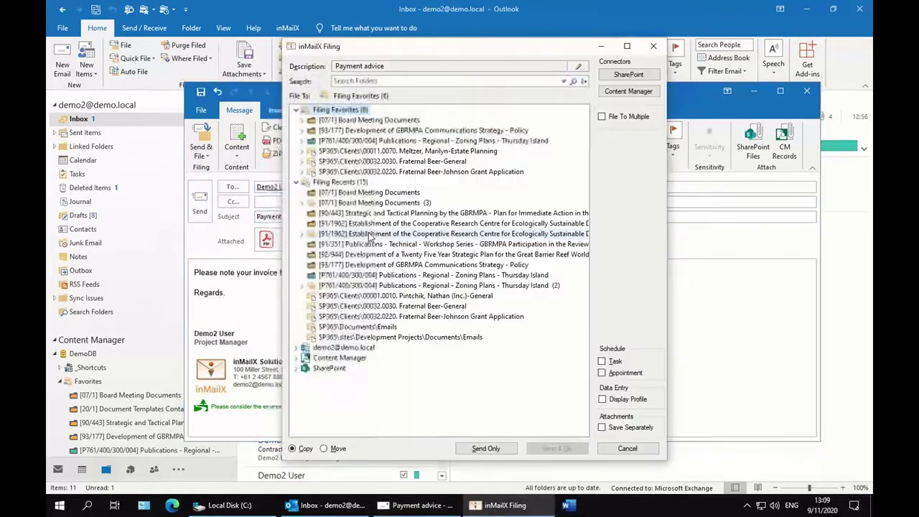
pyautogui.doubleClick(372, 121)
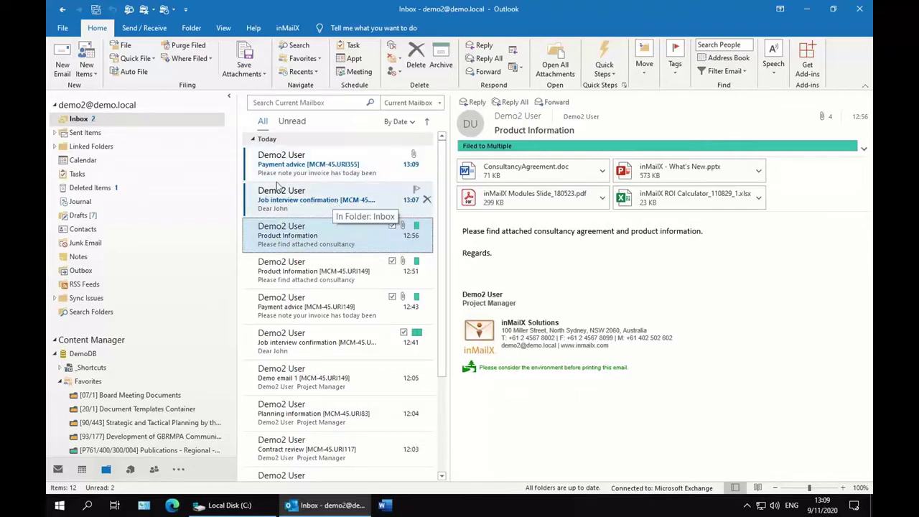
# Auto-file all the listed inbox emails to their destination folders and check the 13:09 Payment advice and 13:07 Job interview confirmation emails.
pyautogui.click(133, 72)
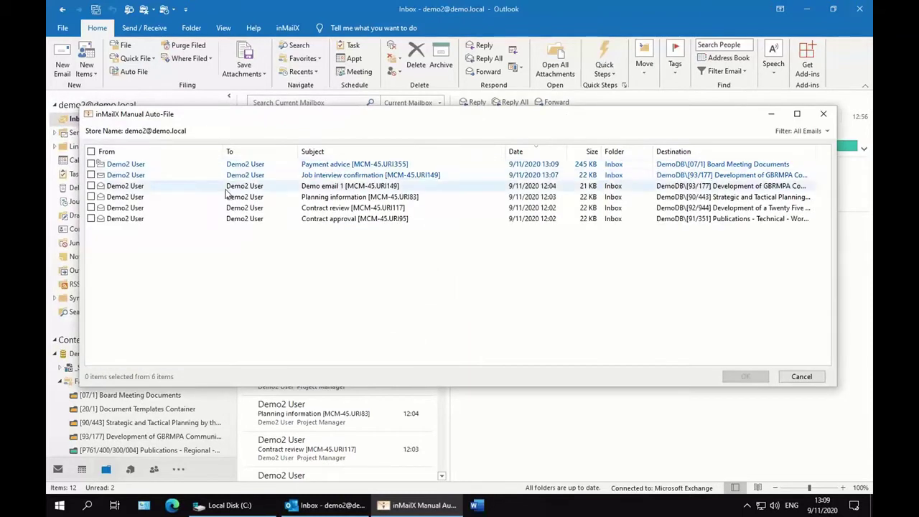
pyautogui.click(91, 151)
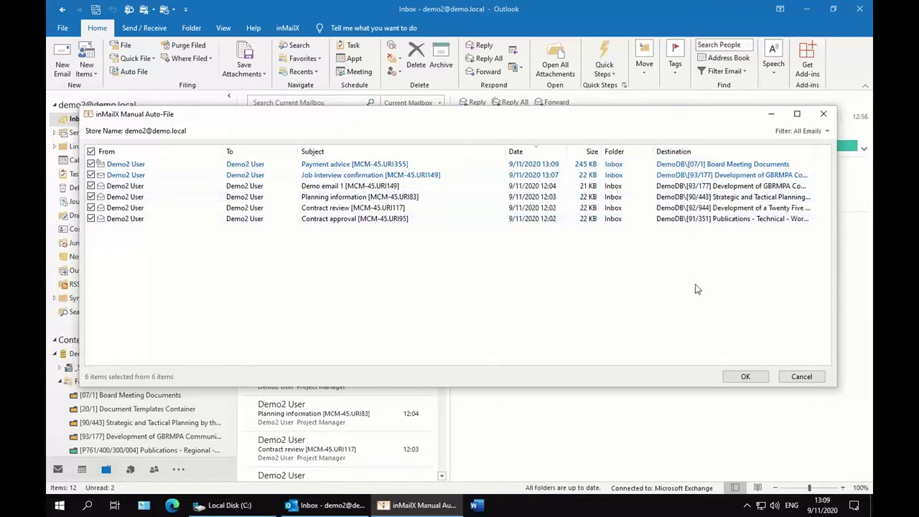
pyautogui.click(743, 377)
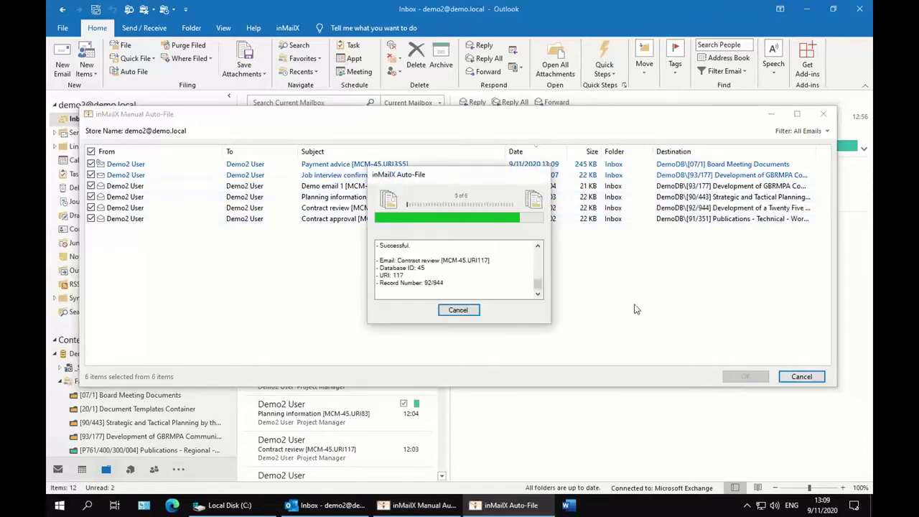
pyautogui.click(458, 310)
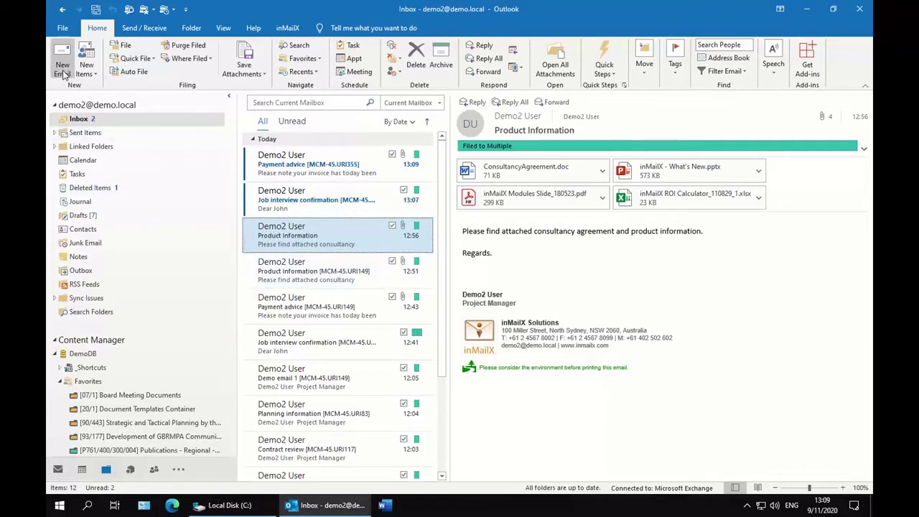
pyautogui.click(324, 170)
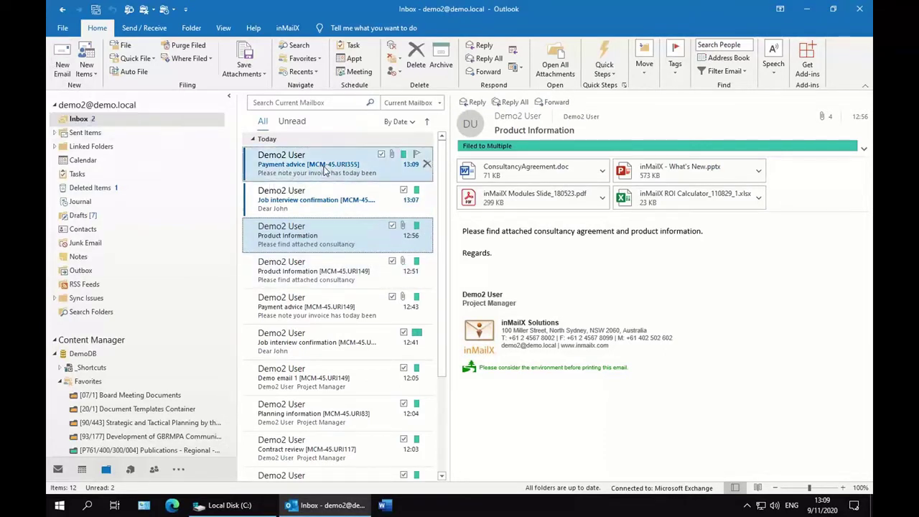
pyautogui.click(328, 191)
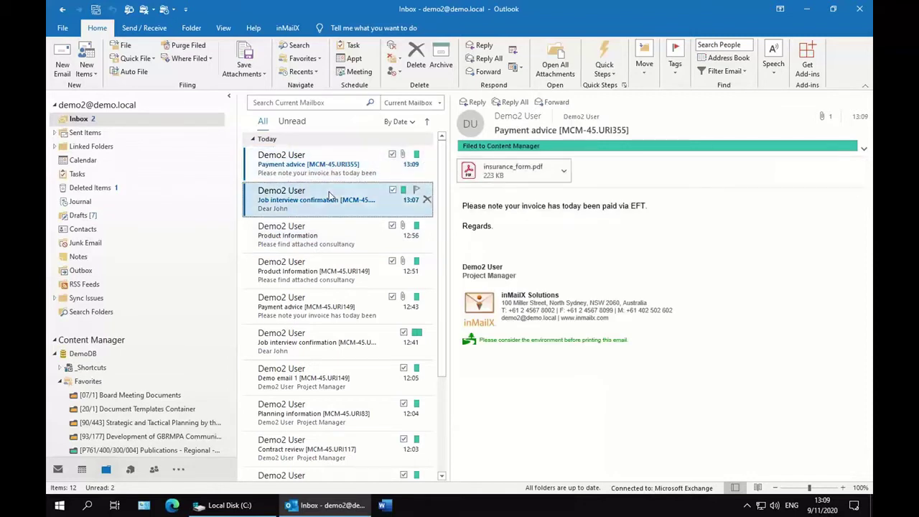
# Start saving attachments from the 12:56 Product Information email, excluding ConsultancyAgreement.doc and inMailX - What's New.pptx.
pyautogui.rightClick(330, 230)
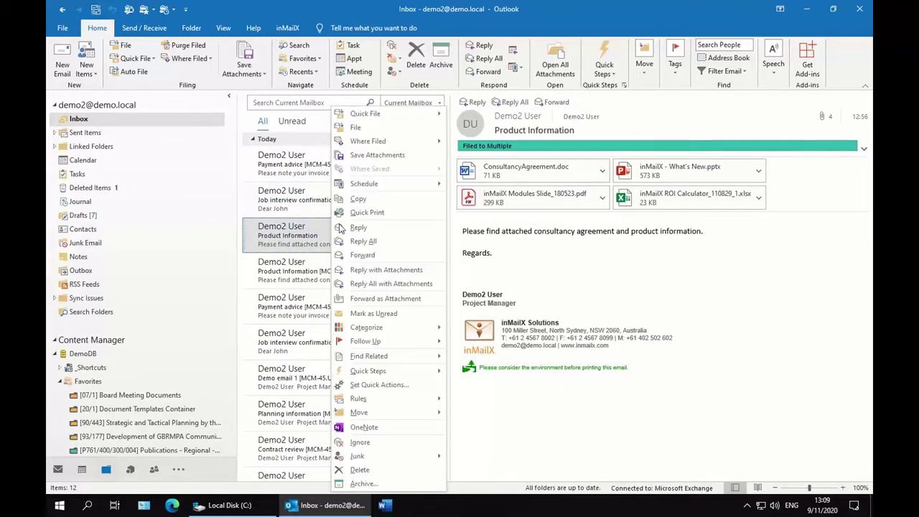
pyautogui.click(367, 156)
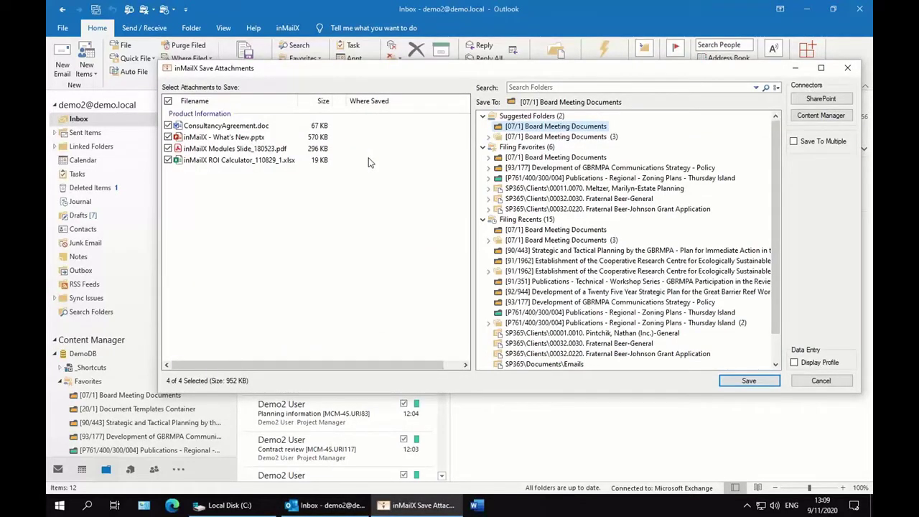
pyautogui.click(169, 137)
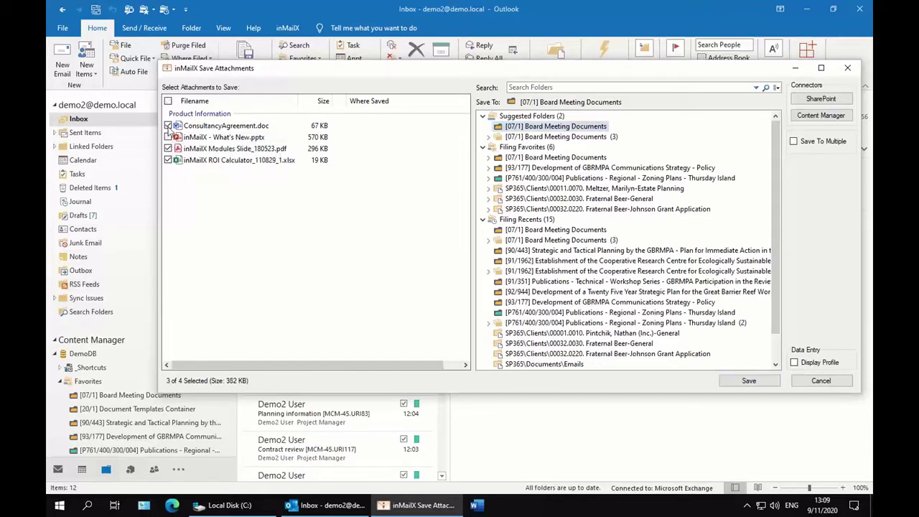
pyautogui.click(168, 127)
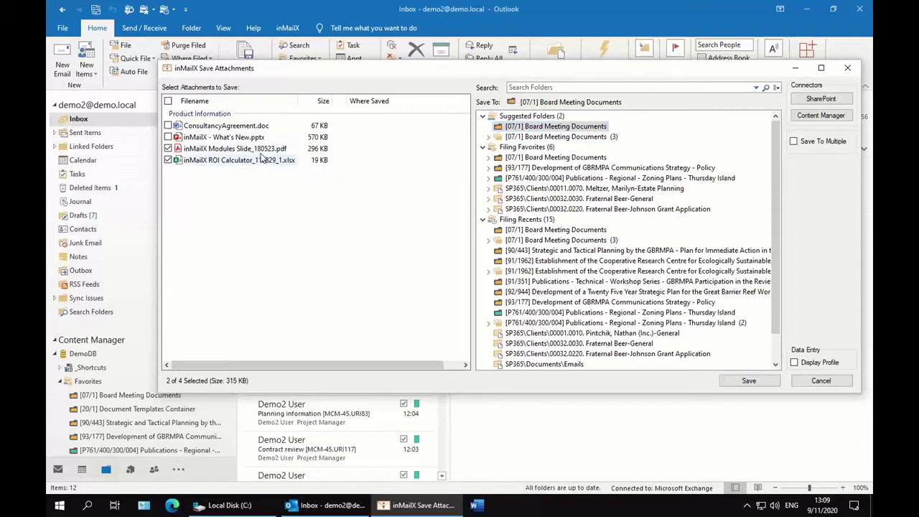
pyautogui.click(262, 149)
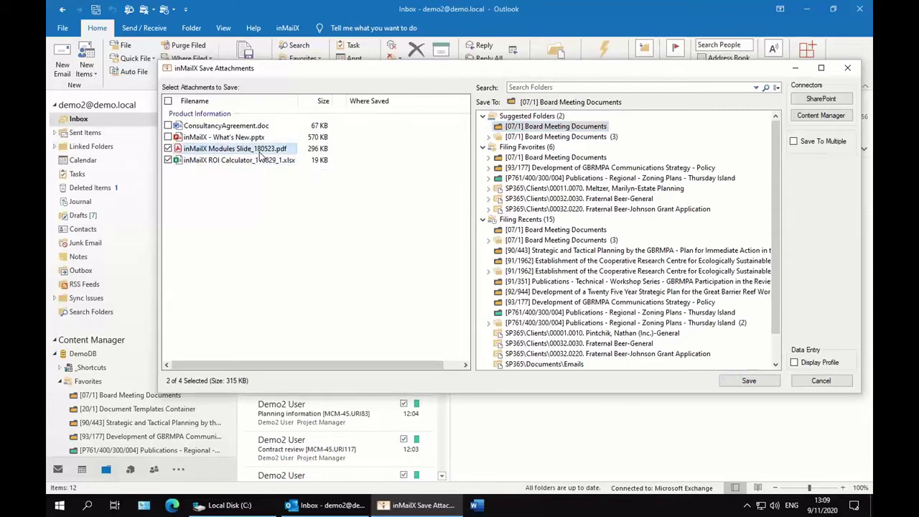
# Choose the recent folder [91/351] Publications - Technical - Workshop Series as the save destination for the attachments.
pyautogui.click(557, 168)
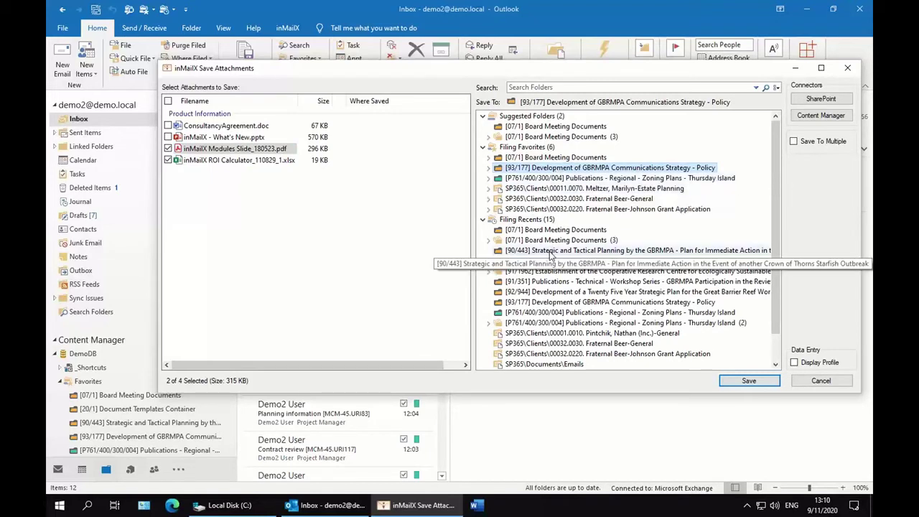
pyautogui.click(551, 253)
pyautogui.click(546, 87)
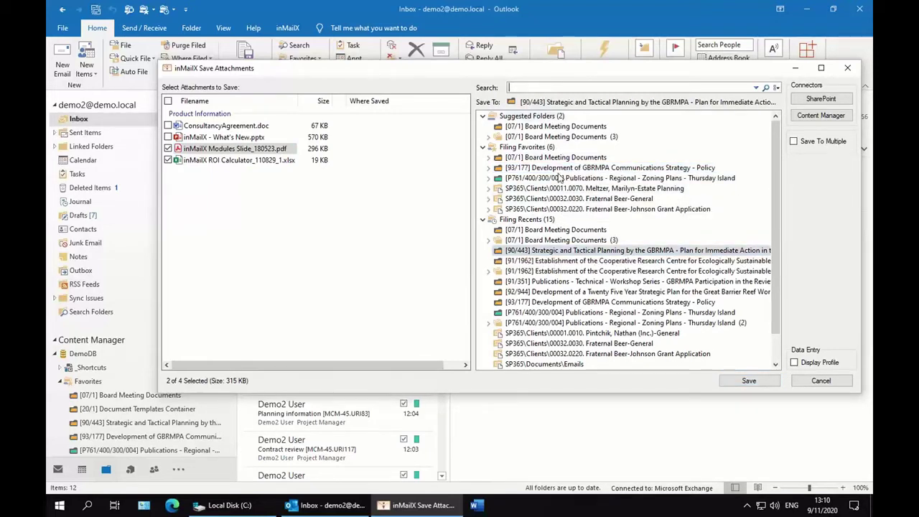
pyautogui.click(568, 282)
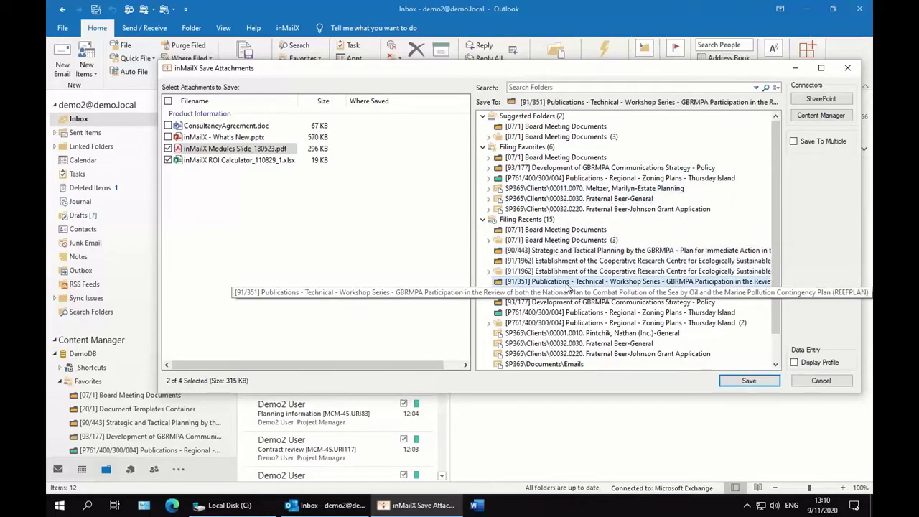
# Rename the PDF attachment to inMailX Modules Slide.pdf by removing its numeric suffix.
pyautogui.click(262, 149)
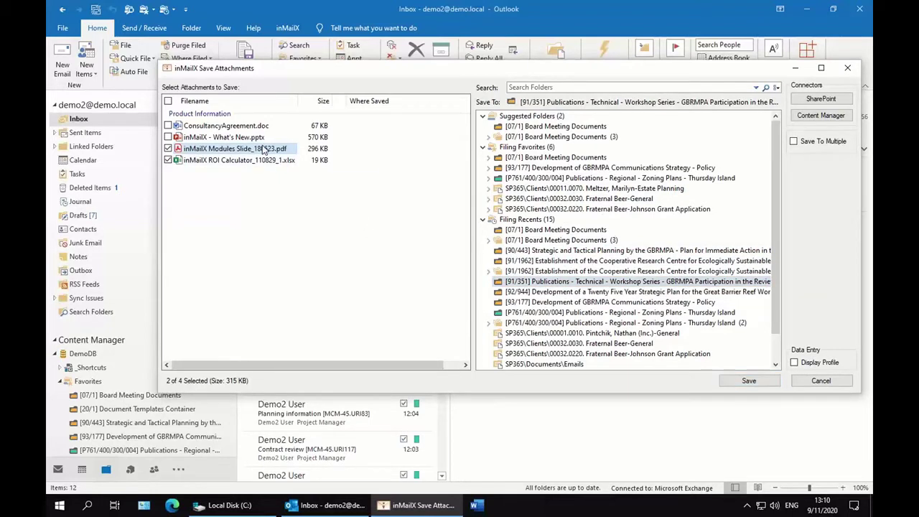
pyautogui.moveTo(253, 148); pyautogui.dragTo(321, 152)
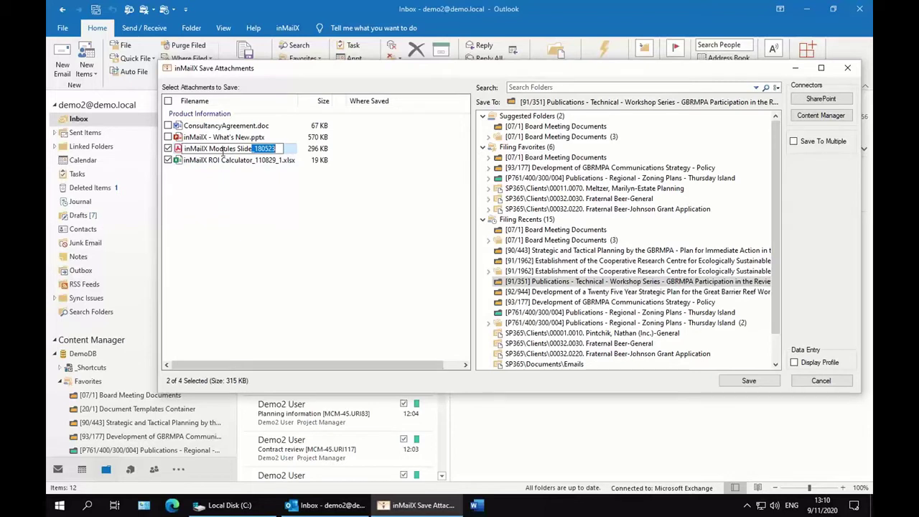
pyautogui.press('BackSpace')
# Rename the Excel attachment to inMailX ROI Calculator.xlsx and save the two selected attachments to the chosen folder.
pyautogui.rightClick(225, 161)
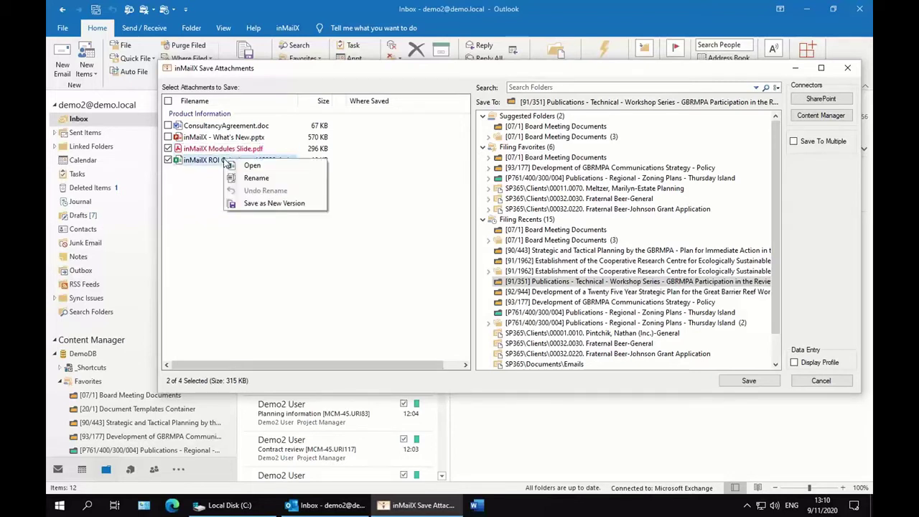
pyautogui.click(252, 178)
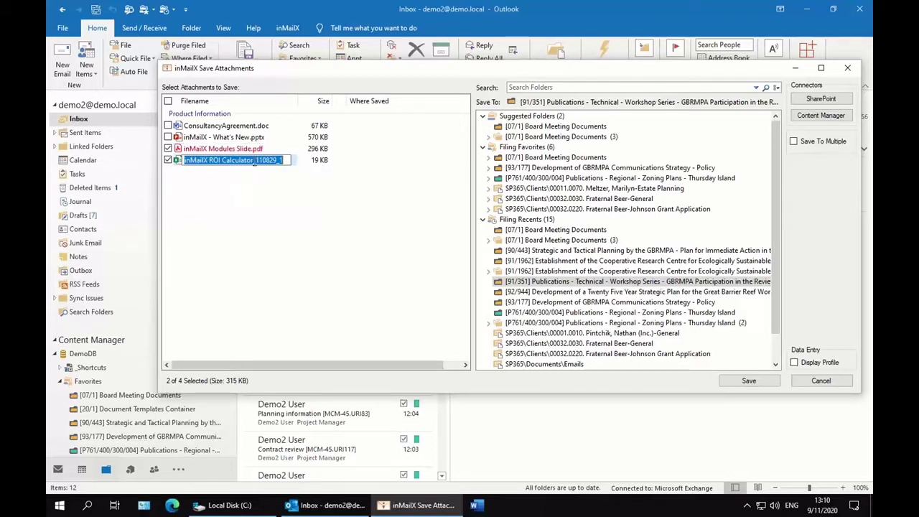
pyautogui.moveTo(254, 164); pyautogui.dragTo(308, 168)
pyautogui.press('BackSpace')
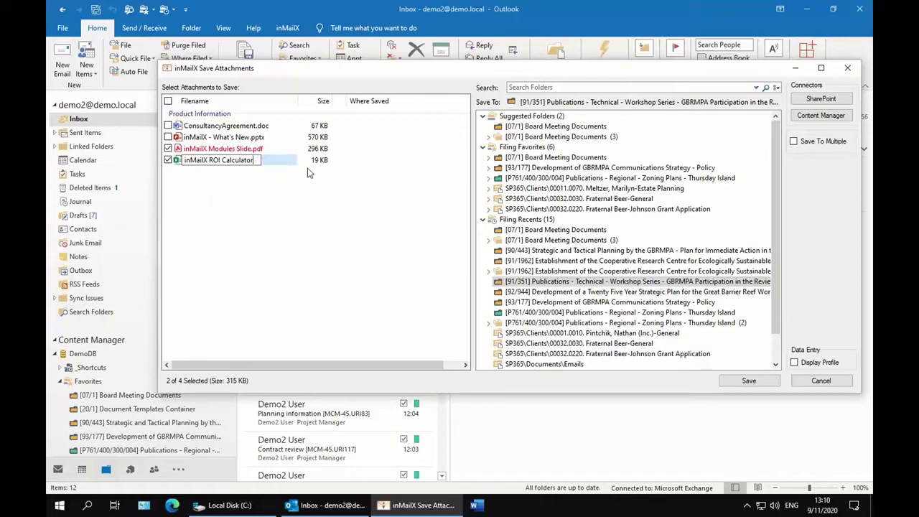
pyautogui.press('Return')
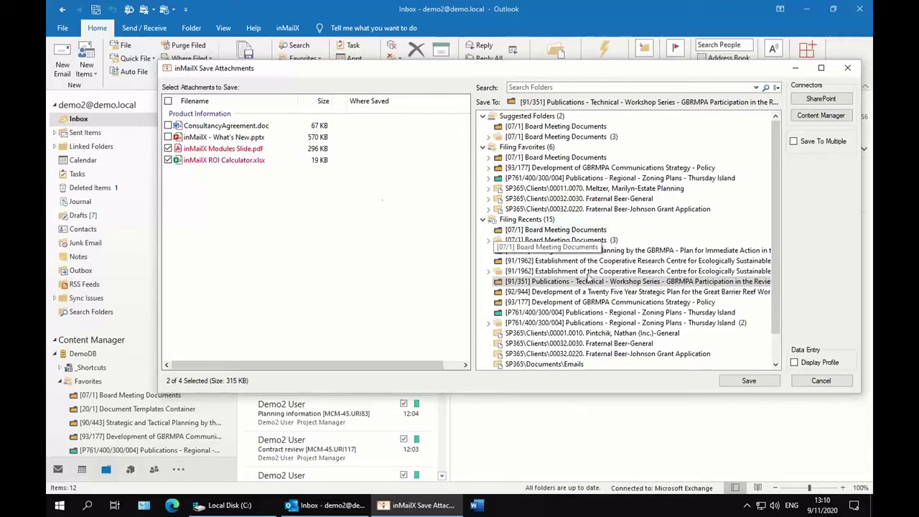
pyautogui.click(748, 381)
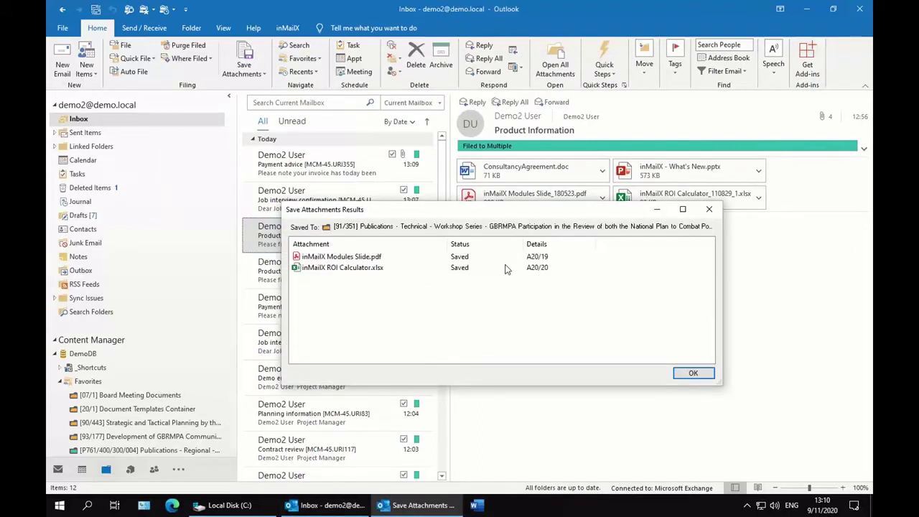
pyautogui.click(681, 370)
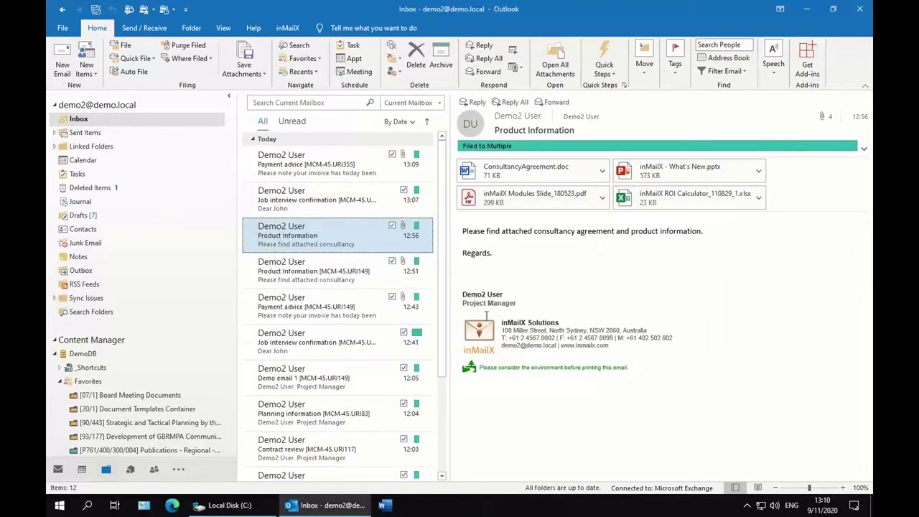
# Start saving the 12:56 Product Information email's attachments to multiple folders, adding [93/177] Development of GBRMPA Communications Strategy - Policy and the [91/1962] folder as destinations.
pyautogui.rightClick(328, 239)
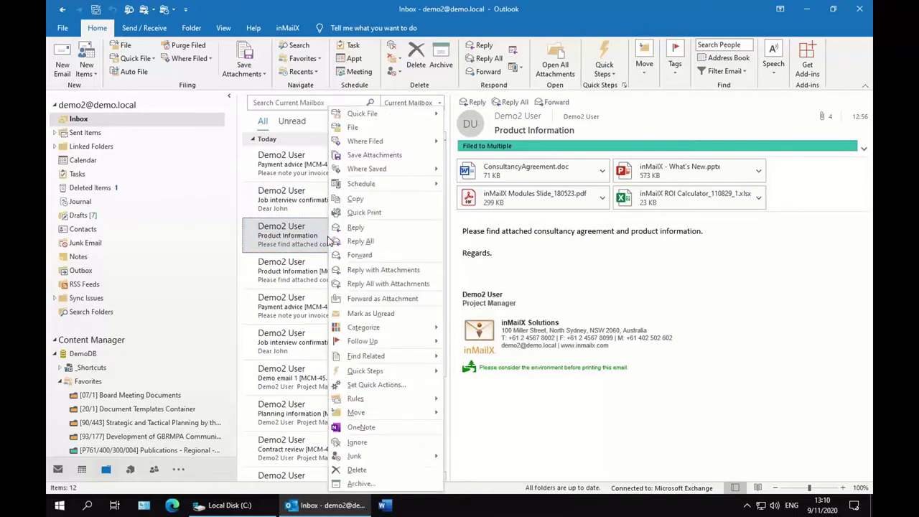
pyautogui.click(374, 155)
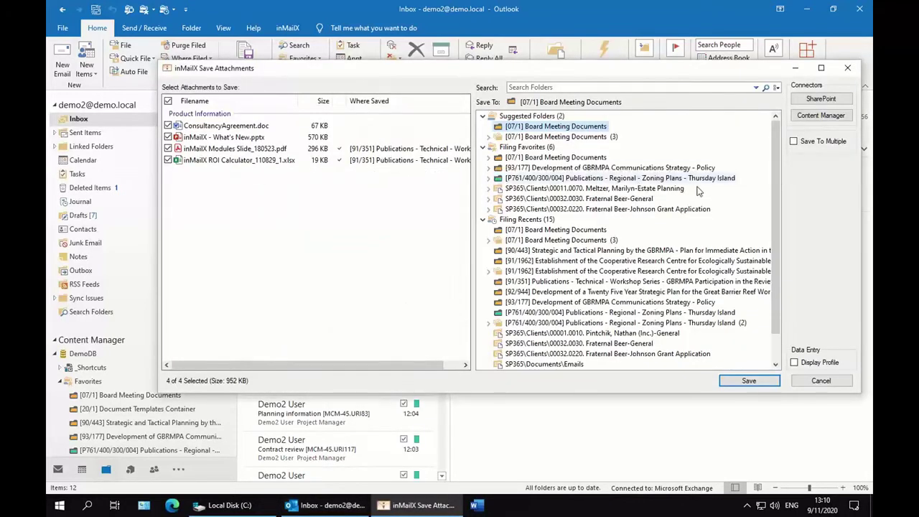
pyautogui.click(793, 141)
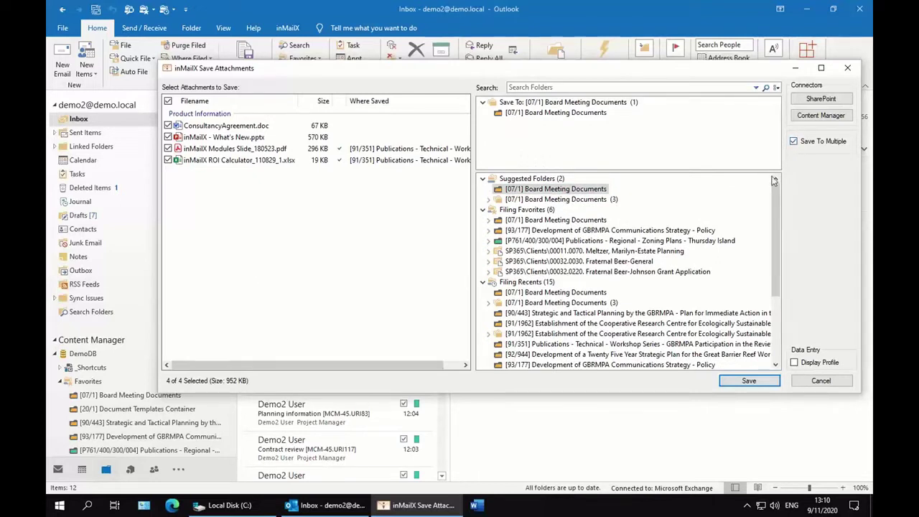
pyautogui.click(613, 233)
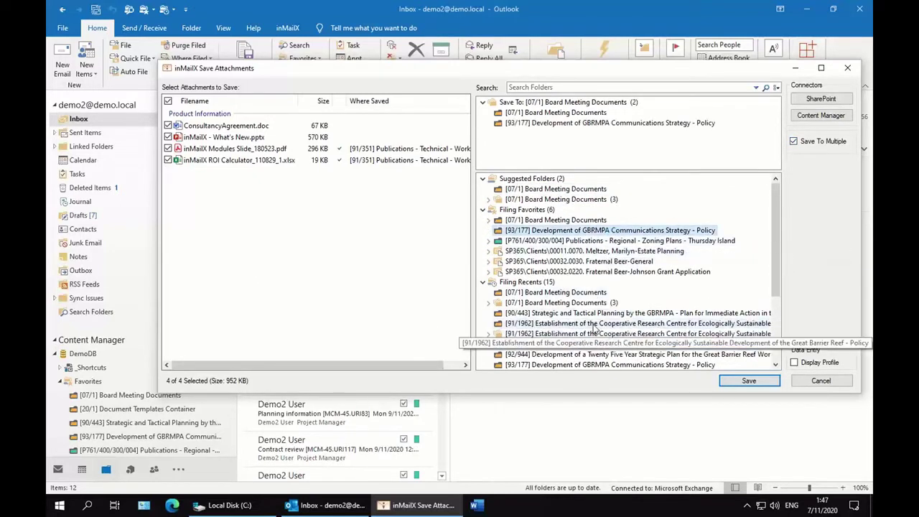
pyautogui.click(594, 325)
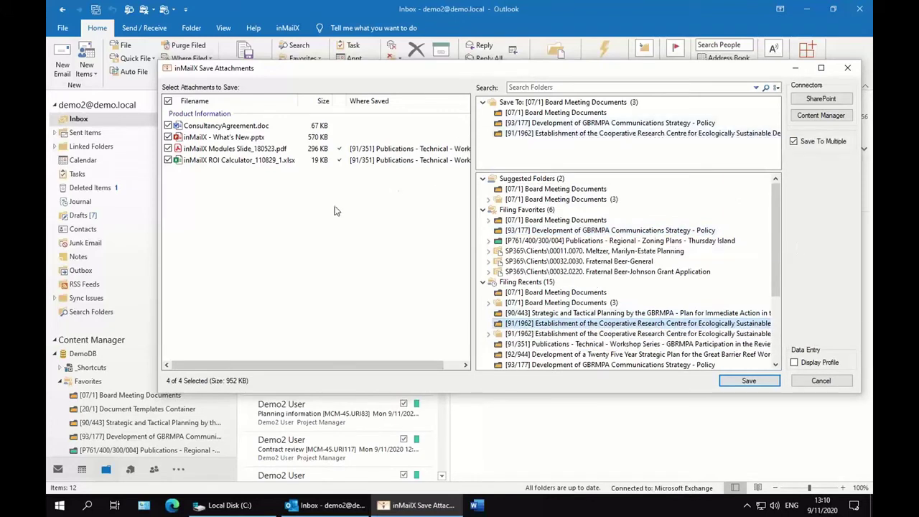
# Exclude the PDF and Excel attachments, save ConsultancyAgreement.doc and inMailX - What's New.pptx to the chosen folders, and dismiss the results.
pyautogui.click(168, 149)
pyautogui.click(168, 160)
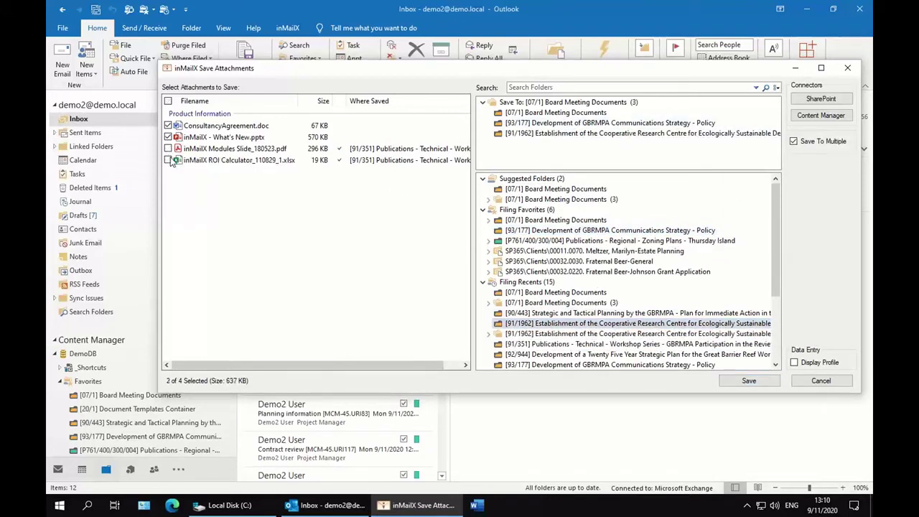
pyautogui.click(749, 381)
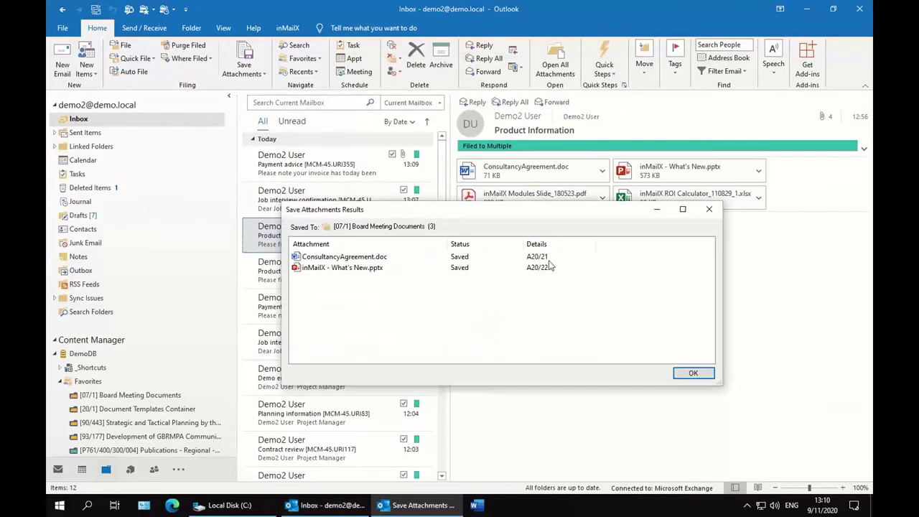
pyautogui.click(696, 372)
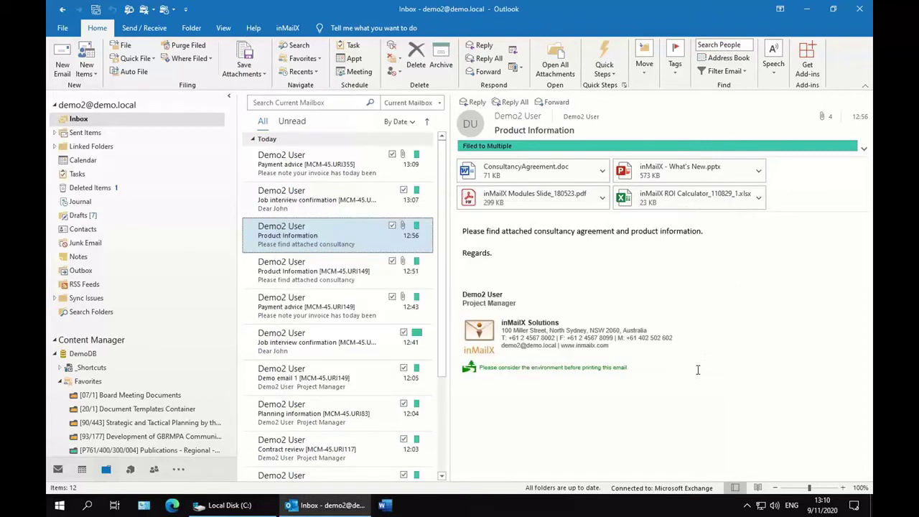
# Open the saved ConsultancyAgreement.doc record's properties from the email and set its addressee to the test user.
pyautogui.rightClick(322, 243)
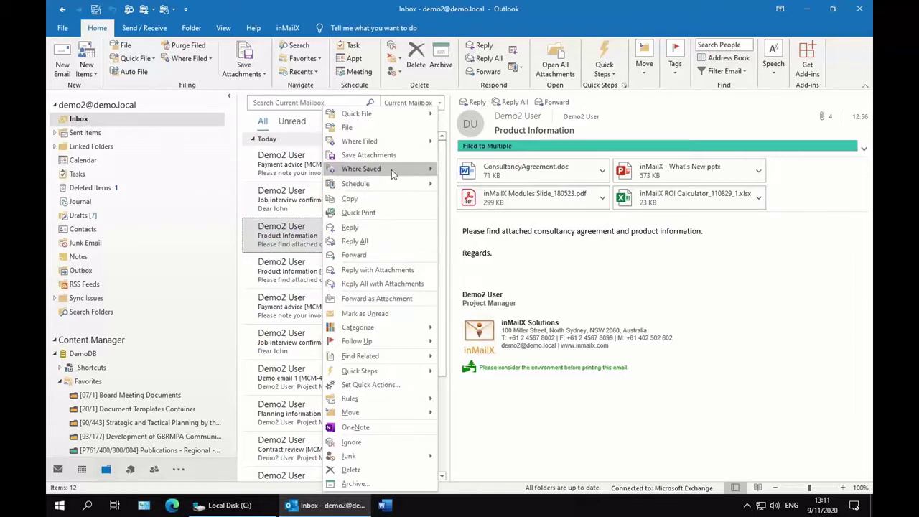
pyautogui.moveTo(393, 173)
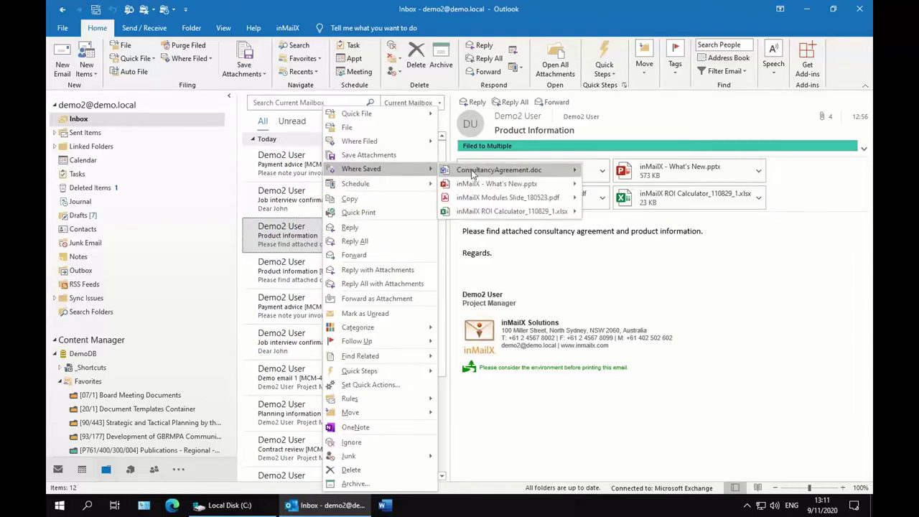
pyautogui.moveTo(484, 174)
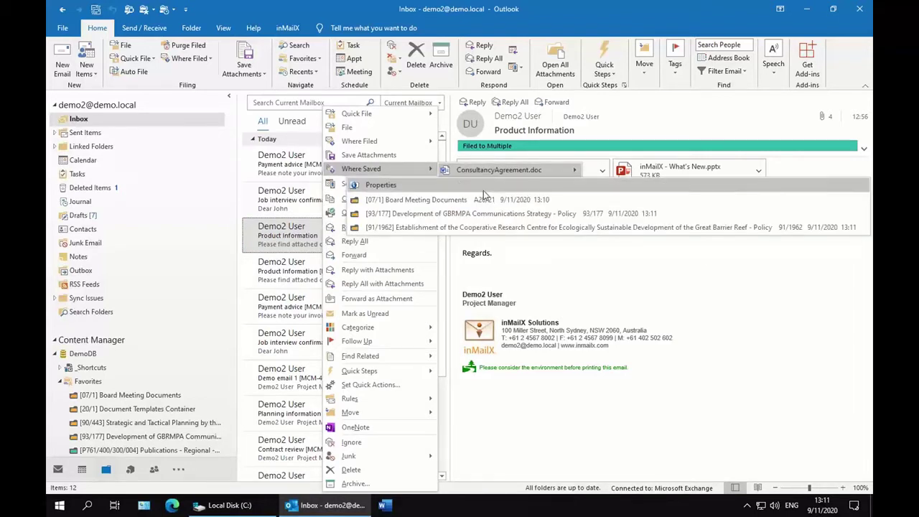
pyautogui.click(457, 184)
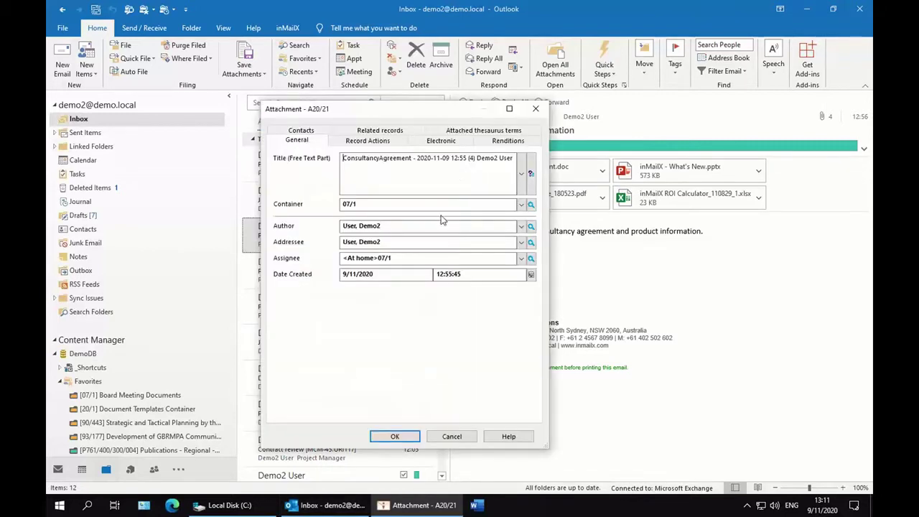
pyautogui.click(521, 242)
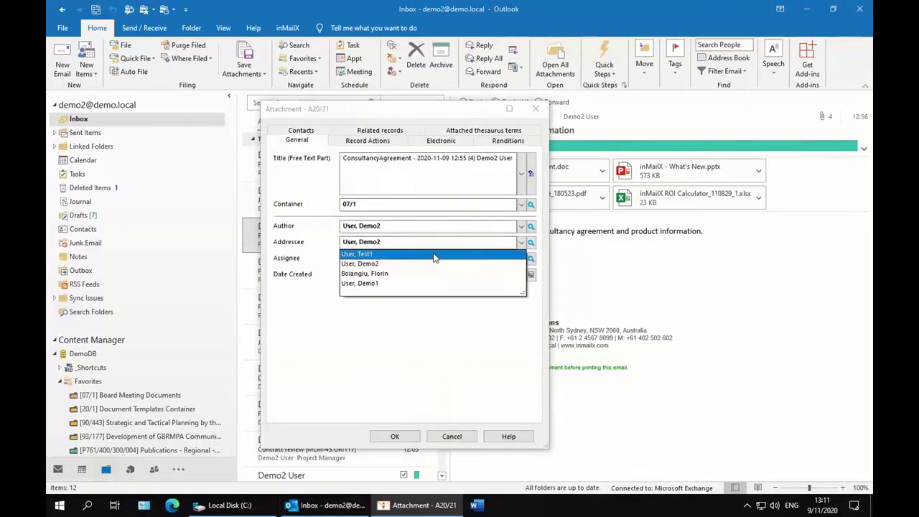
pyautogui.click(434, 254)
pyautogui.click(394, 436)
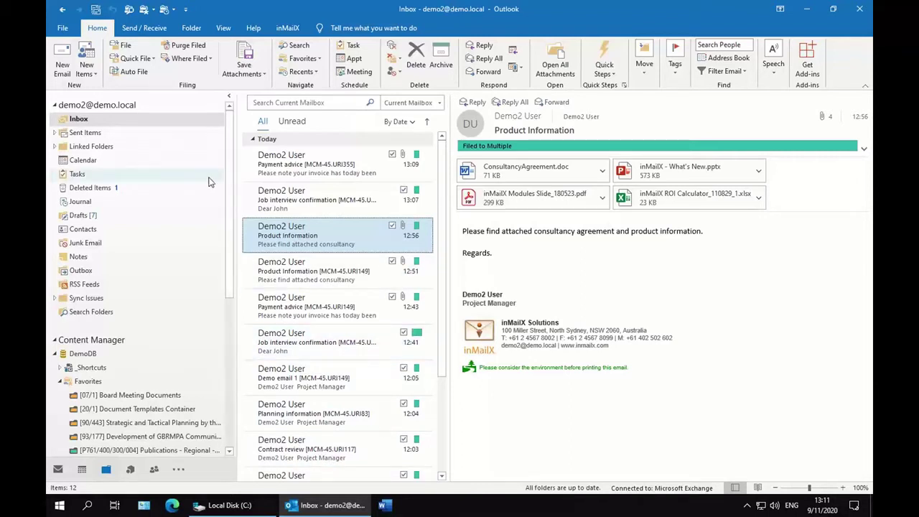
# Examine the record properties of the filed Product Information email, including its title, and close them without changes.
pyautogui.rightClick(316, 239)
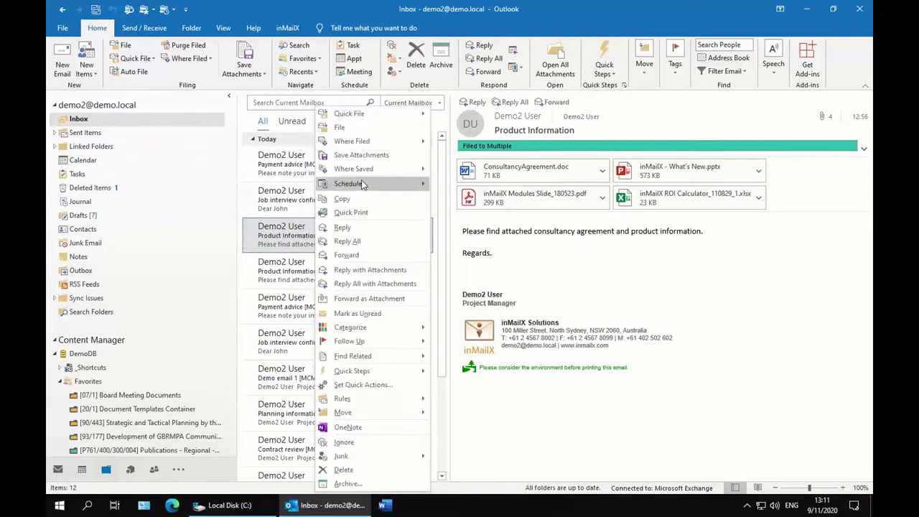
pyautogui.moveTo(385, 142)
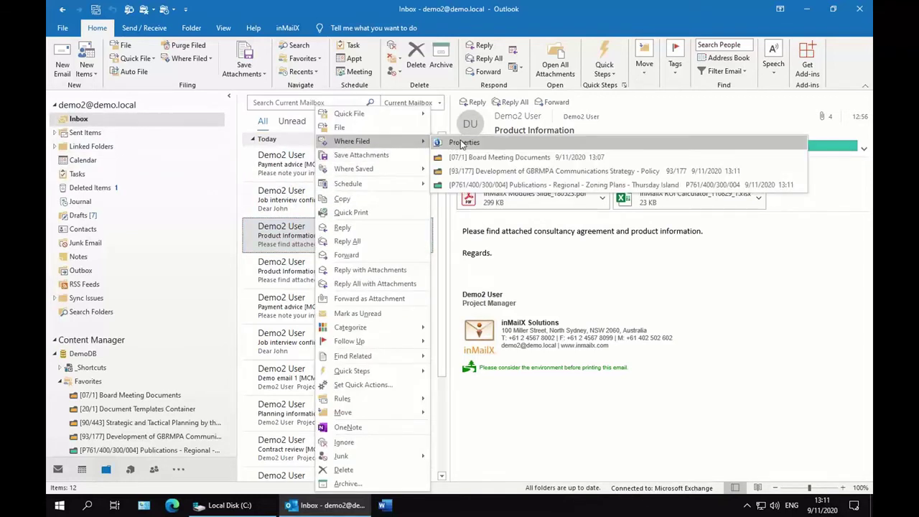
pyautogui.click(463, 140)
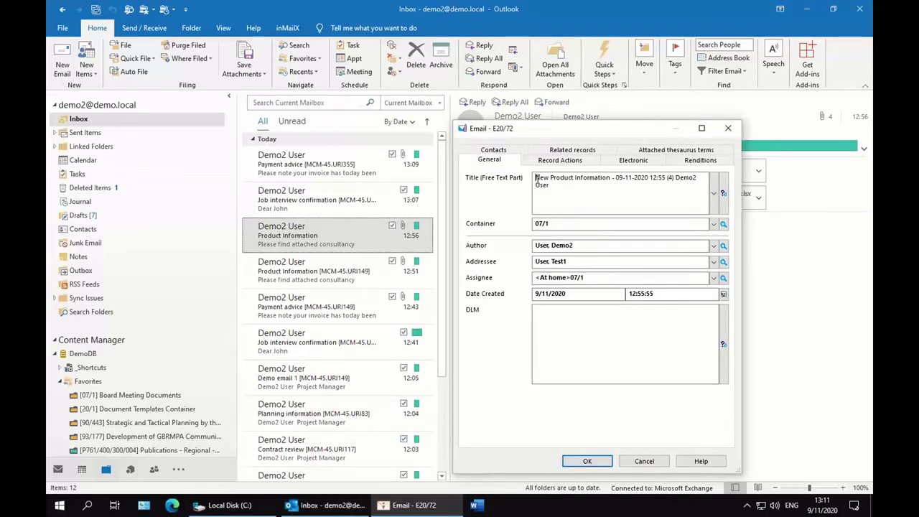
pyautogui.moveTo(535, 178); pyautogui.dragTo(576, 186)
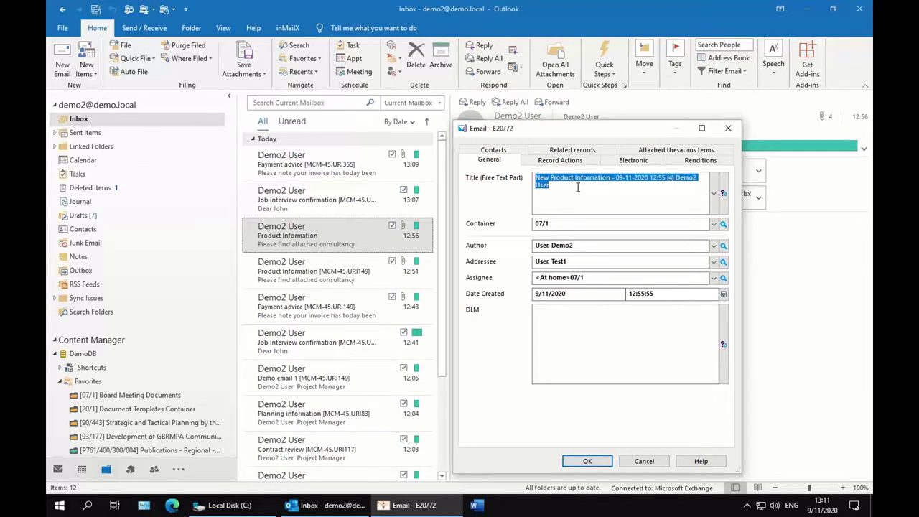
pyautogui.click(578, 187)
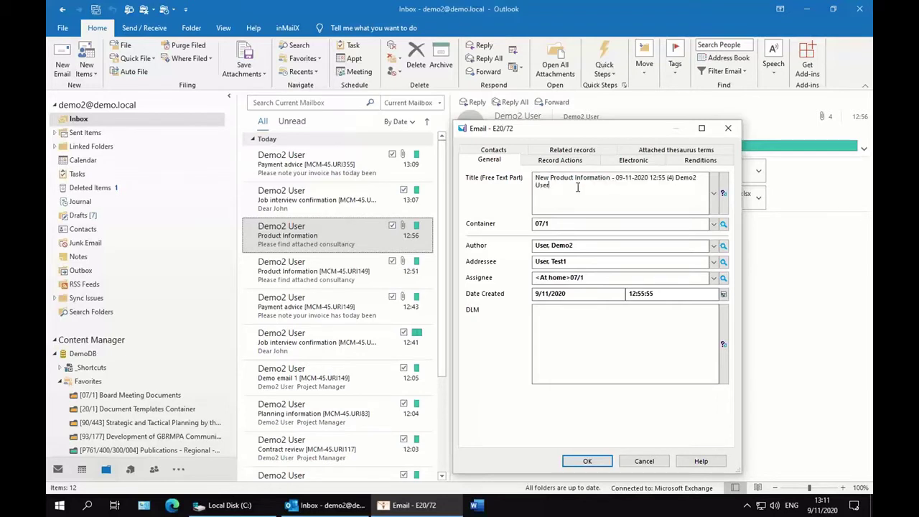
pyautogui.click(643, 461)
# Reopen the saved ConsultancyAgreement.doc record's properties to check the addressee, and close them.
pyautogui.rightClick(281, 229)
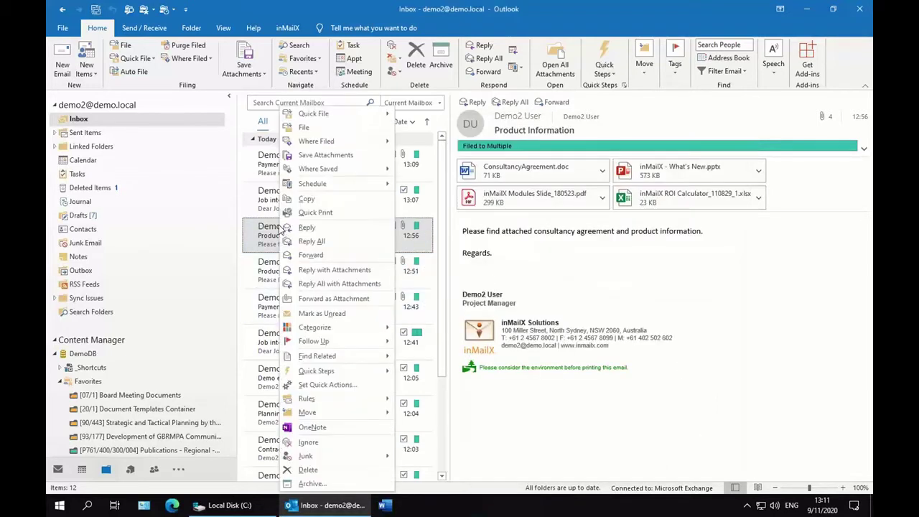
pyautogui.moveTo(361, 171)
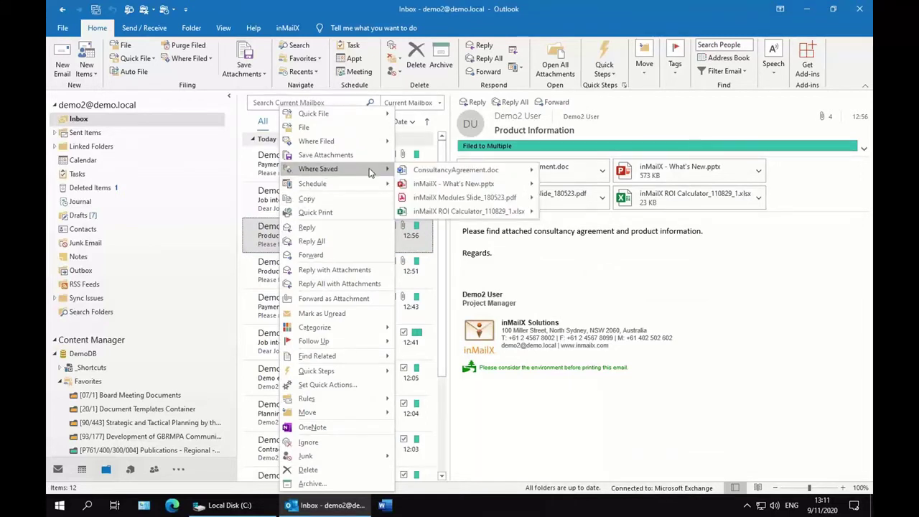
pyautogui.click(422, 184)
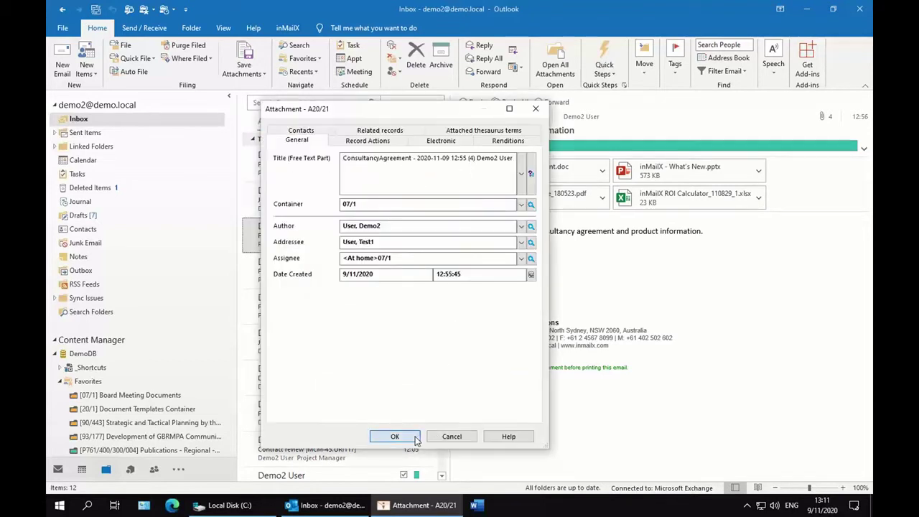
pyautogui.click(395, 436)
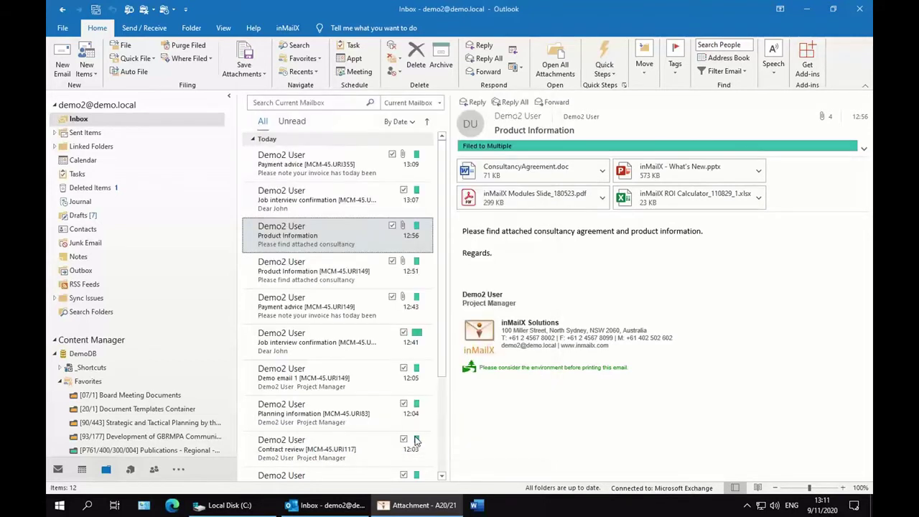
# Create a new email from the favorite Product Information content and address it to the demo user's own account.
pyautogui.click(57, 66)
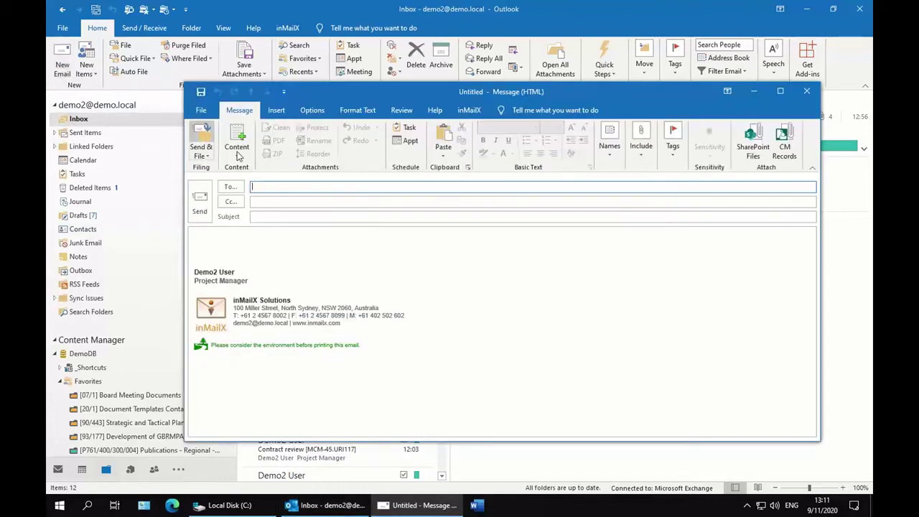
pyautogui.click(244, 155)
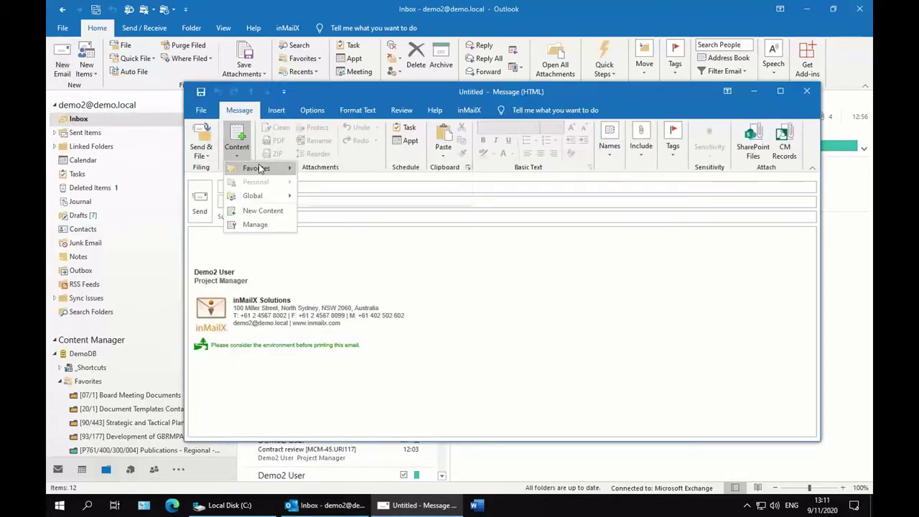
pyautogui.moveTo(260, 168)
pyautogui.click(370, 185)
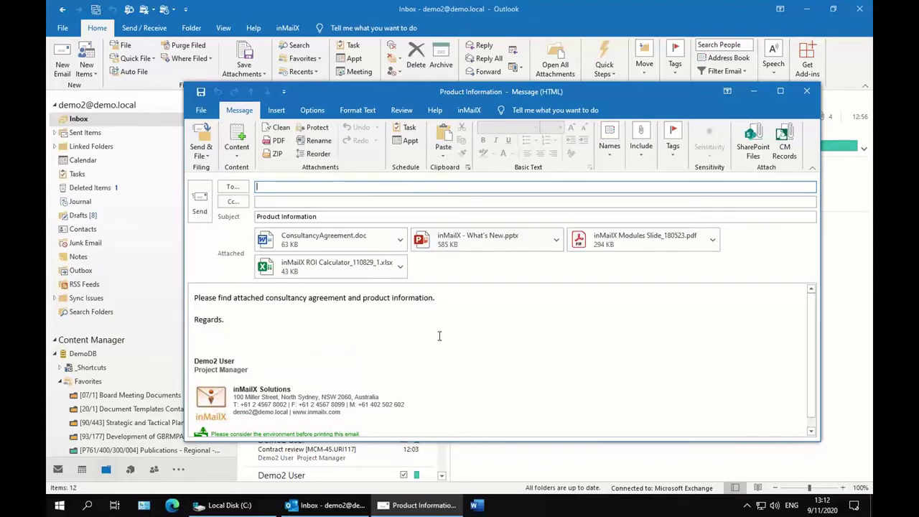
pyautogui.write('d')
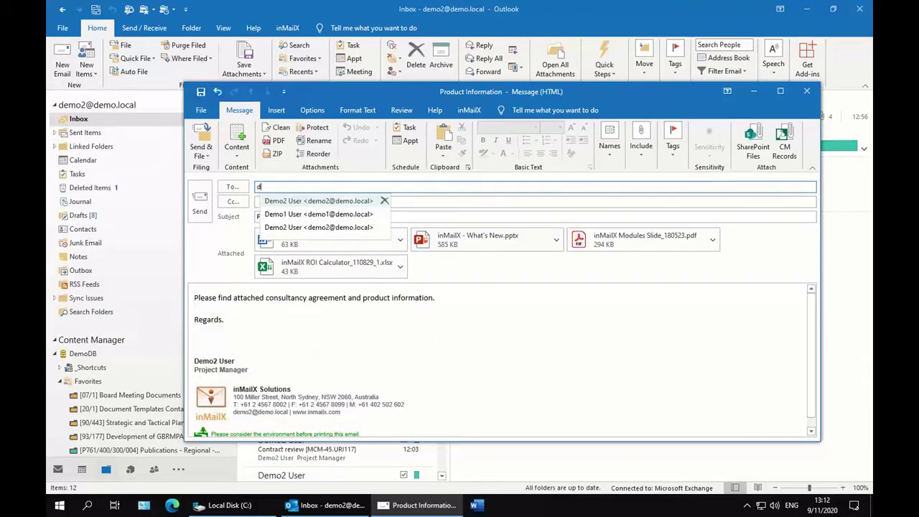
pyautogui.click(333, 205)
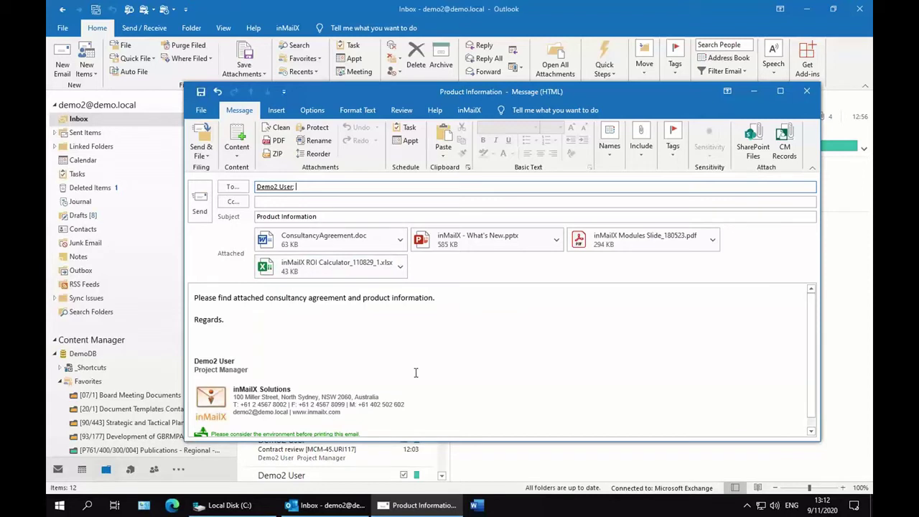
# Start renaming the new email's attachments and shorten the PDF's name to inMailX Modules Slide.pdf.
pyautogui.click(314, 140)
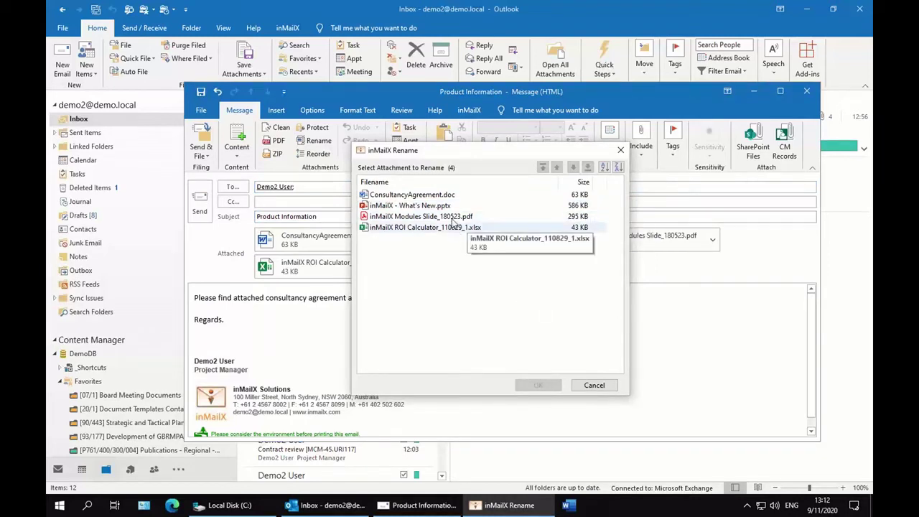
pyautogui.click(441, 218)
pyautogui.click(439, 219)
pyautogui.moveTo(438, 217); pyautogui.dragTo(492, 223)
pyautogui.press('Delete')
# Rename the Excel attachment to inMailX ROI Calculator.xlsx by removing its numeric suffix.
pyautogui.click(455, 230)
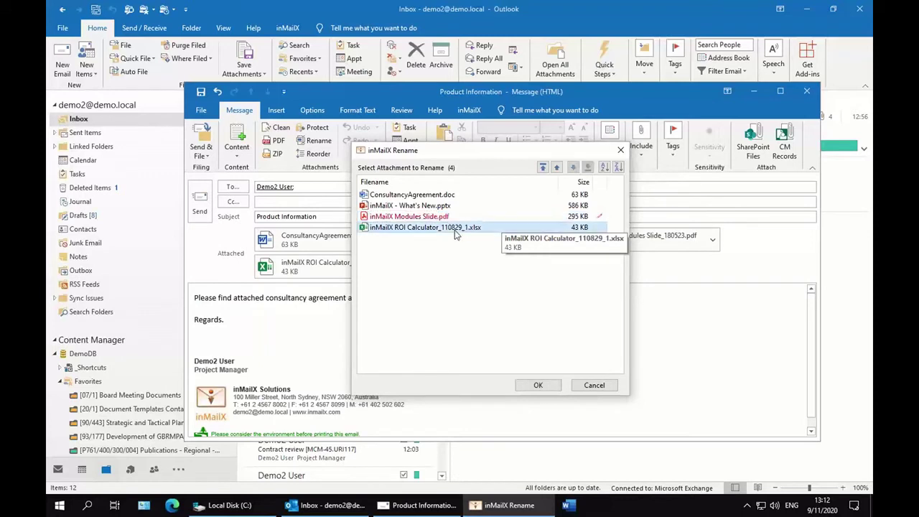
pyautogui.click(442, 229)
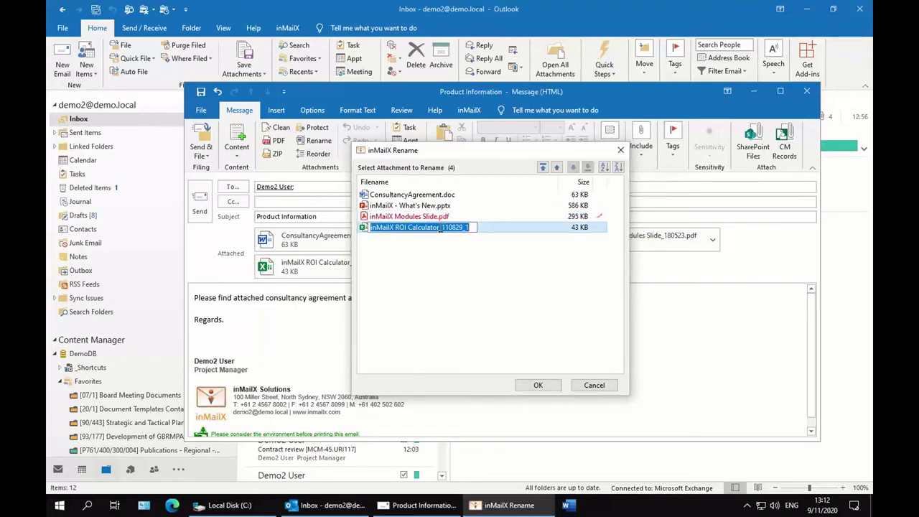
pyautogui.moveTo(439, 227); pyautogui.dragTo(490, 243)
pyautogui.press('Delete')
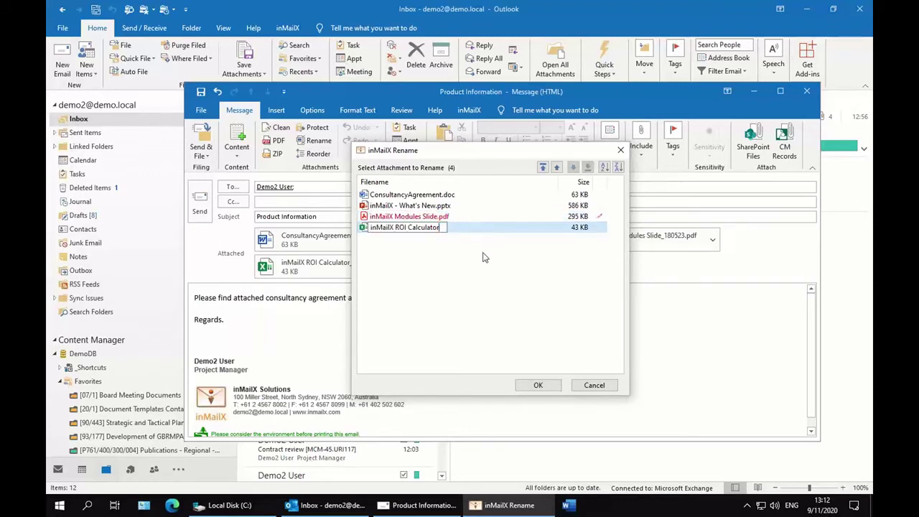
pyautogui.click(485, 256)
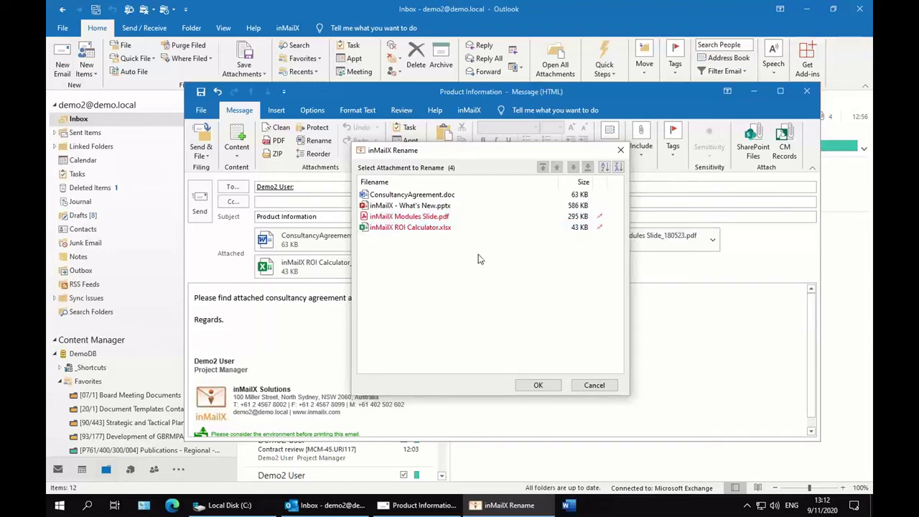
# Reorder the attachments as ConsultancyAgreement.doc, inMailX ROI Calculator.xlsx, inMailX - What's New.pptx and inMailX Modules Slide.pdf, and apply the renaming.
pyautogui.click(442, 227)
pyautogui.moveTo(429, 208); pyautogui.dragTo(431, 207)
pyautogui.moveTo(429, 228); pyautogui.dragTo(431, 216)
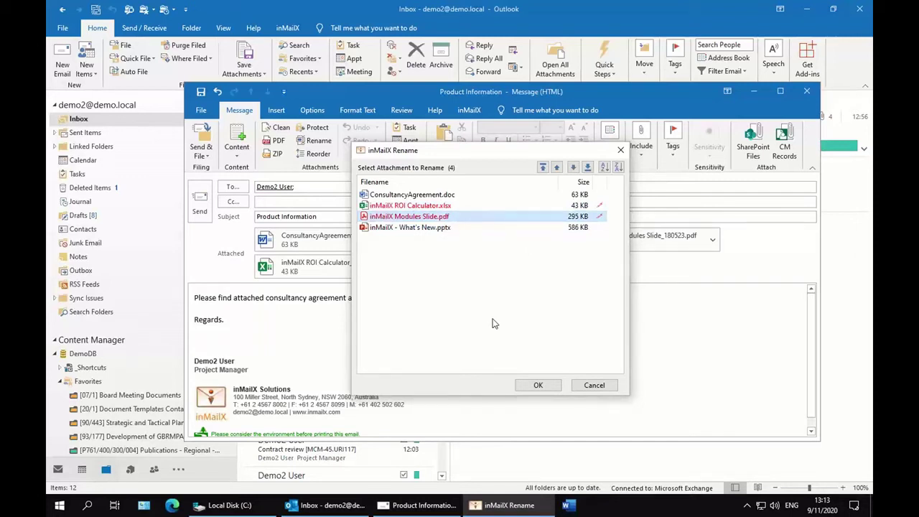
pyautogui.click(431, 231)
pyautogui.moveTo(431, 229); pyautogui.dragTo(430, 217)
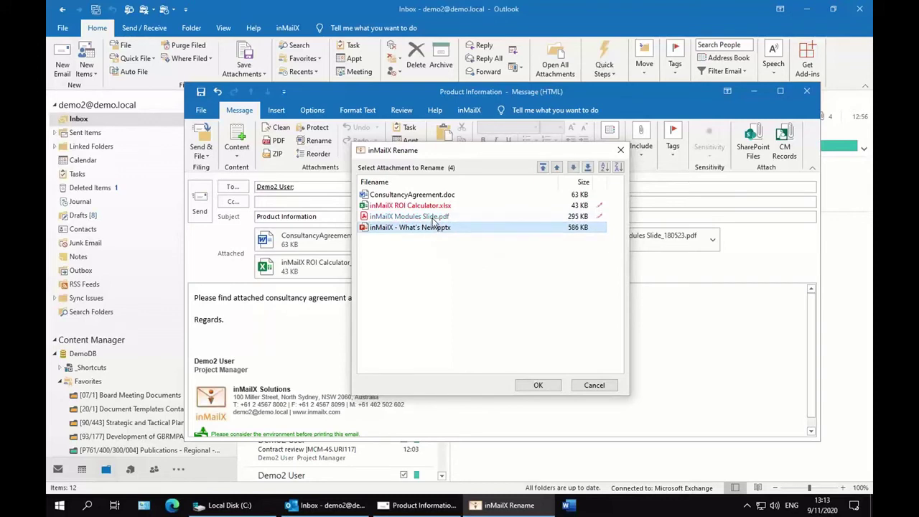
pyautogui.click(558, 168)
pyautogui.click(572, 168)
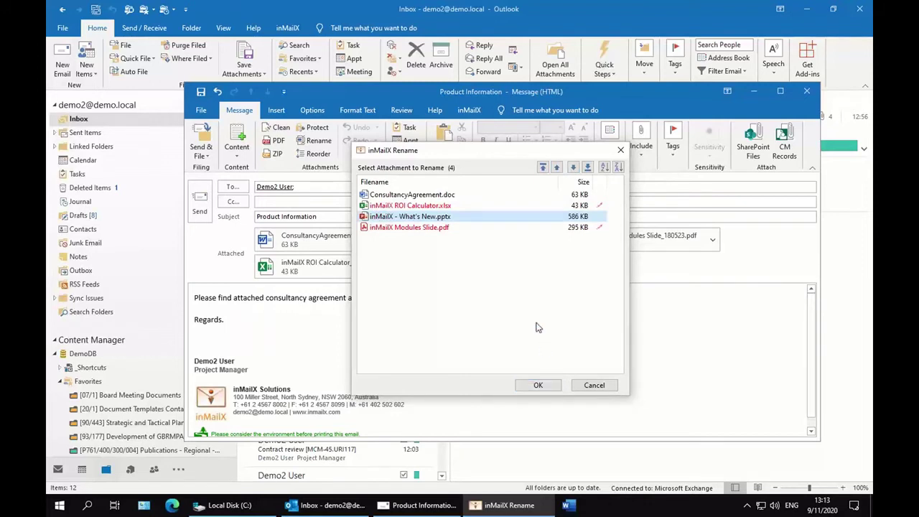
pyautogui.click(532, 385)
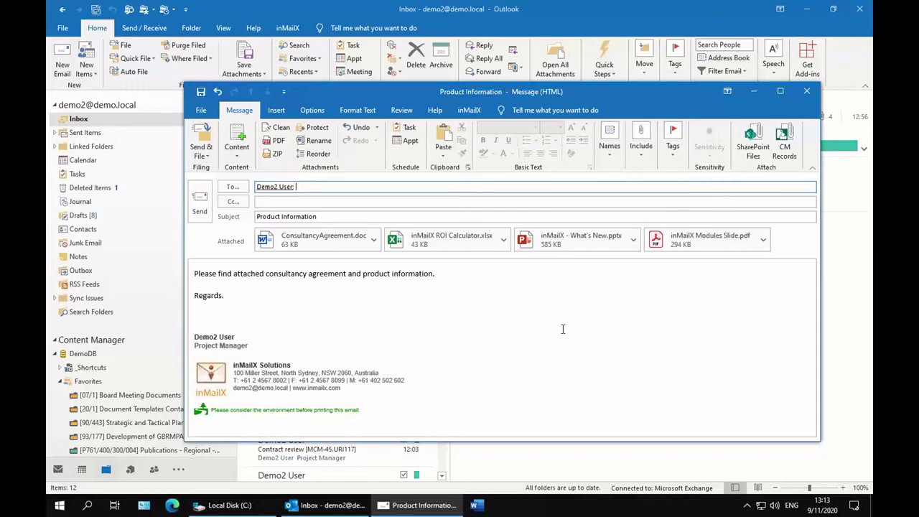
# Start cleaning the attachments and review the metadata removal options for the Word, Excel and PowerPoint files, keeping all four attachments selected.
pyautogui.click(280, 130)
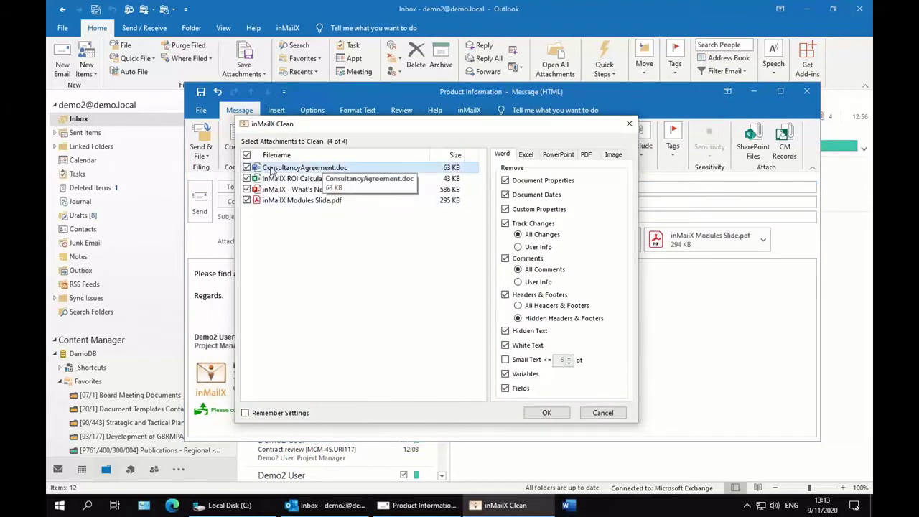
pyautogui.click(247, 168)
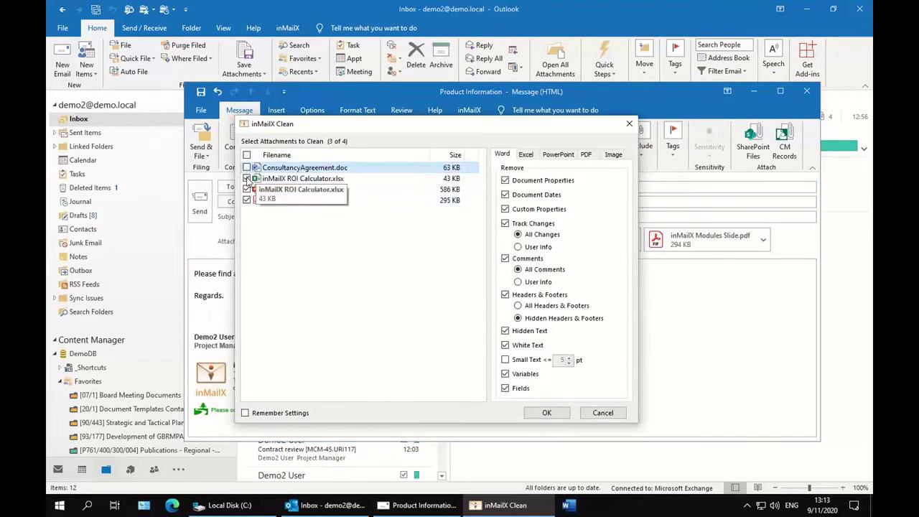
pyautogui.click(247, 179)
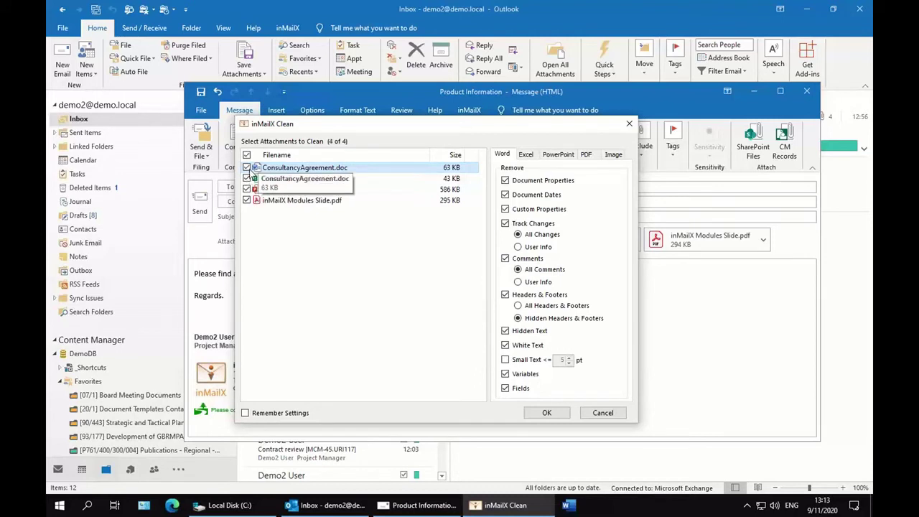
pyautogui.click(247, 167)
pyautogui.click(287, 178)
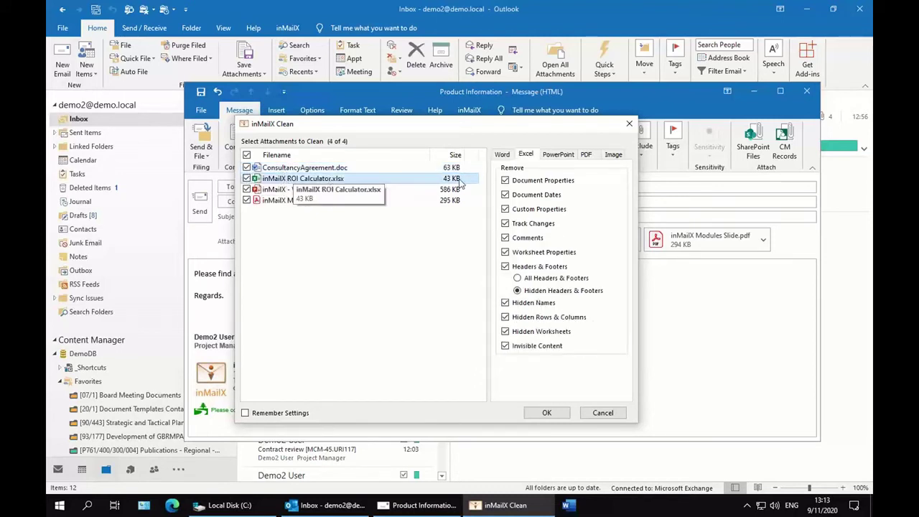
pyautogui.click(337, 167)
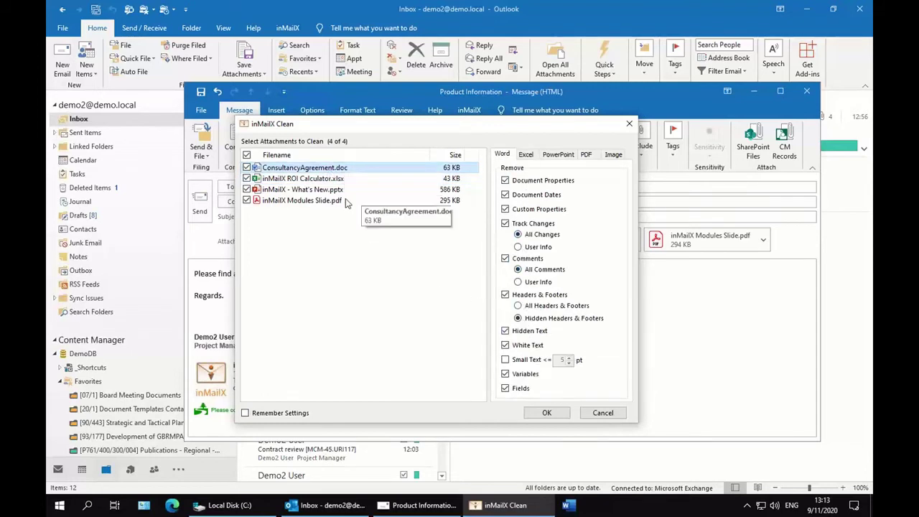
pyautogui.click(339, 190)
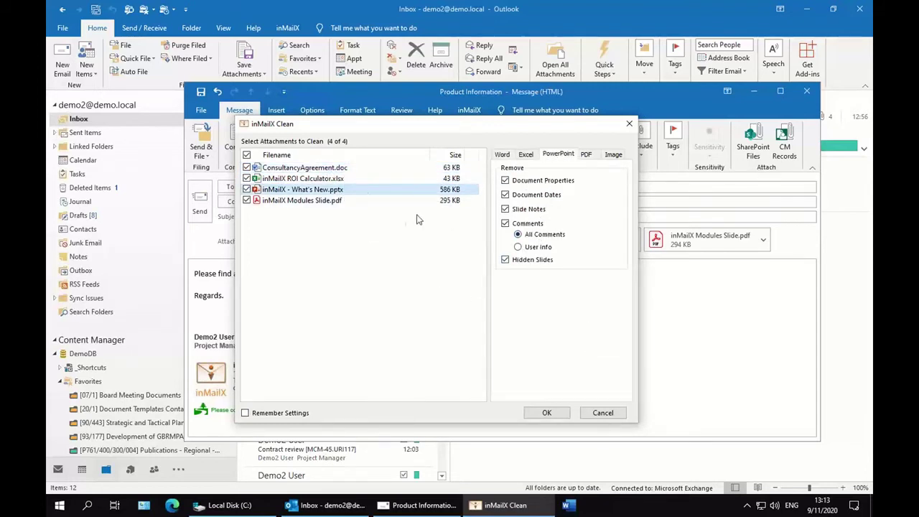
pyautogui.click(321, 169)
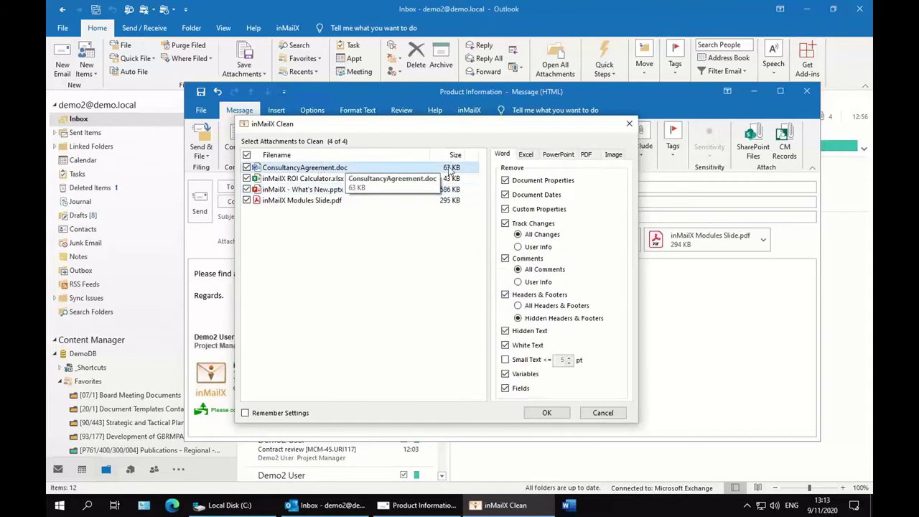
# Clean all four attachments, with removal of all track changes and all comments enabled for Word.
pyautogui.click(505, 224)
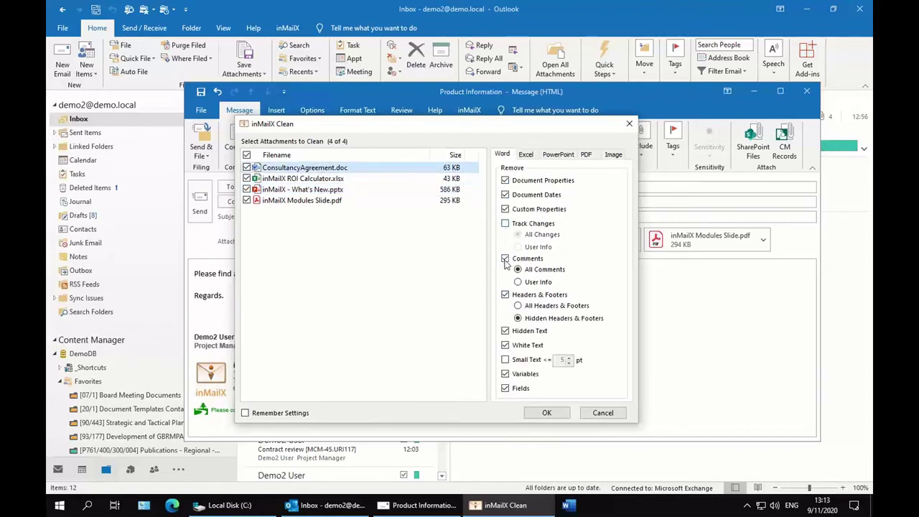
pyautogui.click(506, 259)
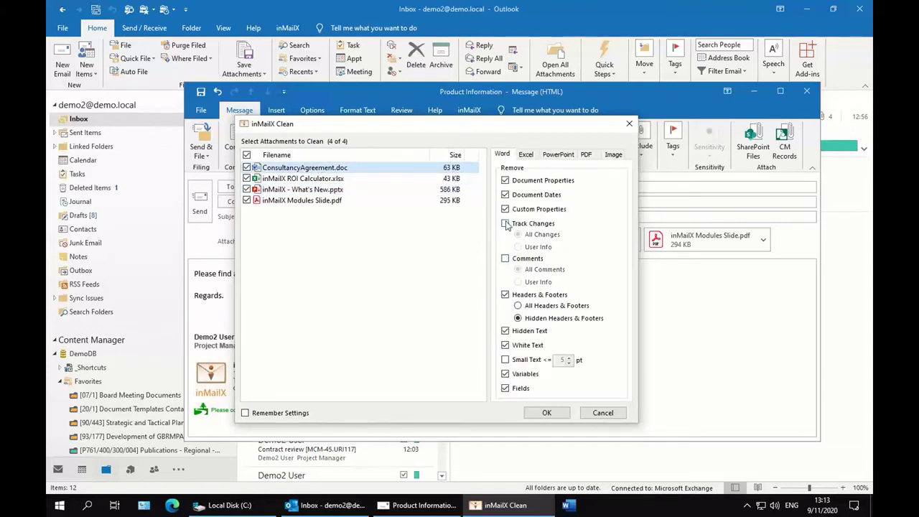
pyautogui.click(505, 223)
pyautogui.click(506, 258)
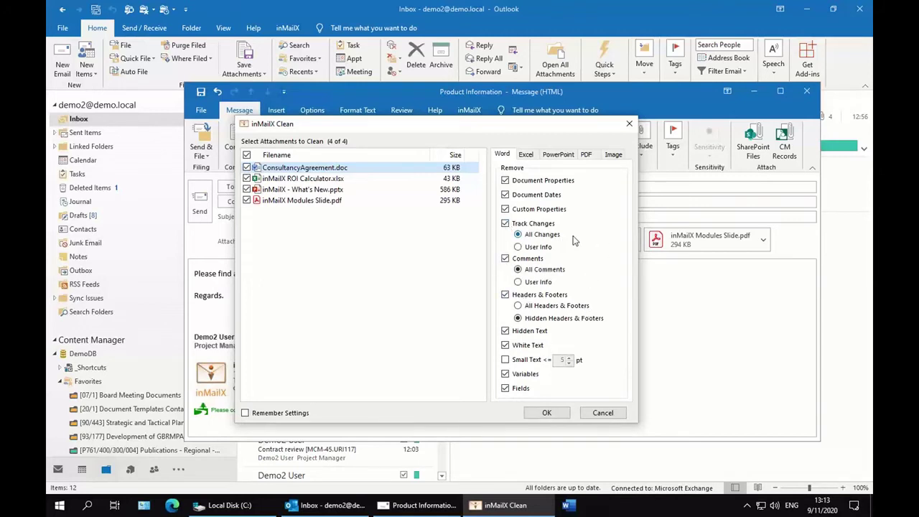
pyautogui.click(562, 413)
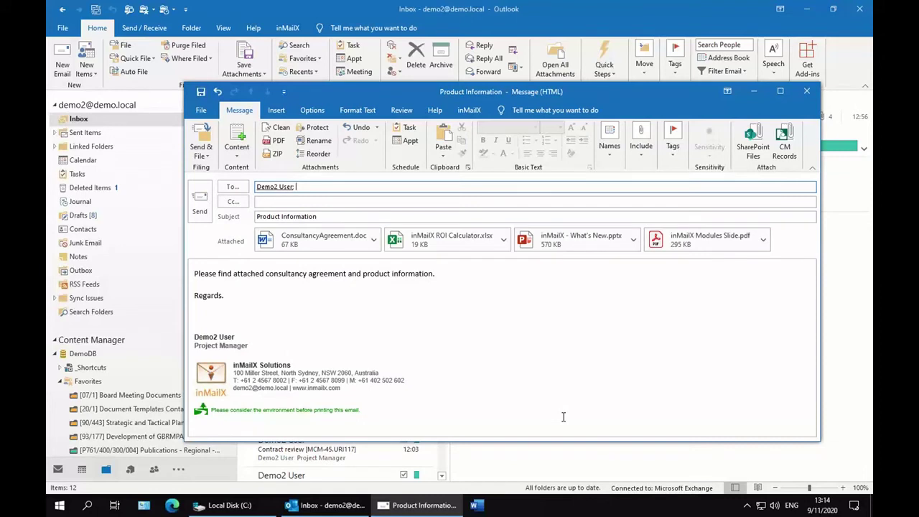
# Look at the available actions for the ConsultancyAgreement.doc and inMailX ROI Calculator.xlsx attachments, and dismiss them.
pyautogui.click(332, 249)
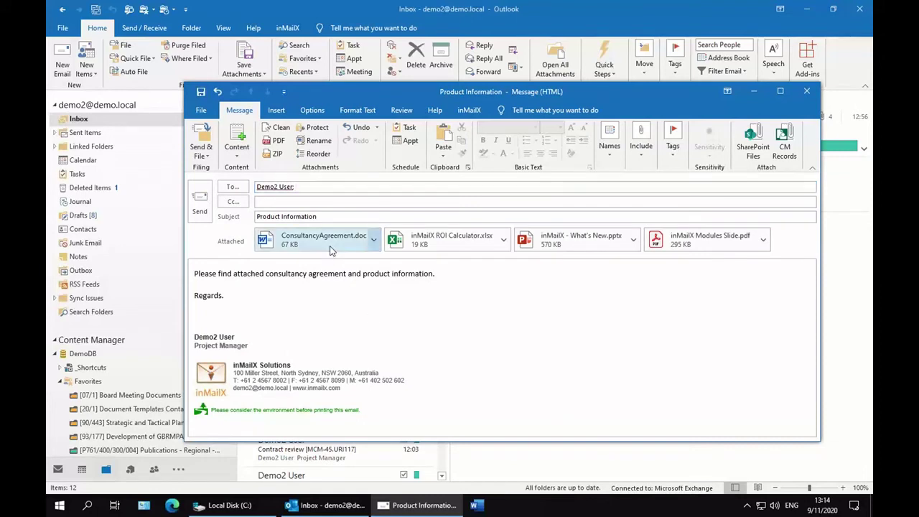
pyautogui.rightClick(331, 249)
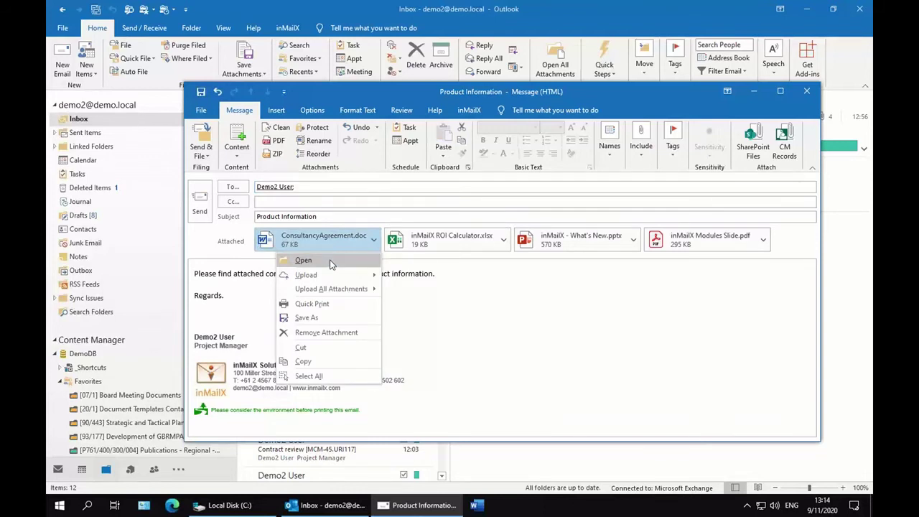
pyautogui.click(460, 243)
pyautogui.rightClick(461, 244)
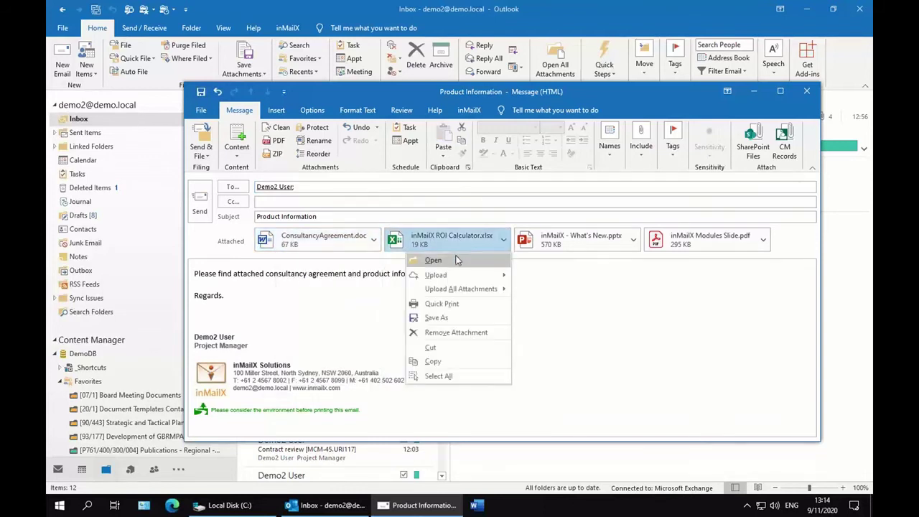
pyautogui.click(579, 299)
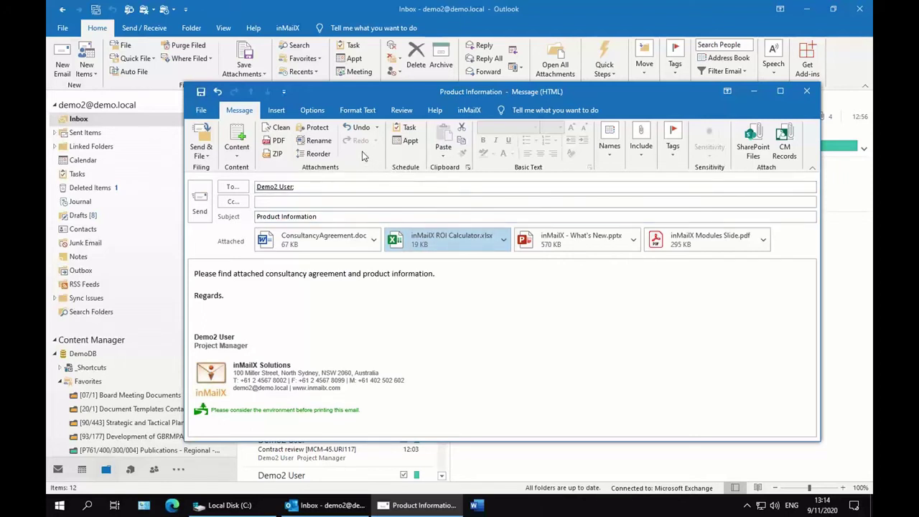
# Undo the attachment cleaning and clean all four attachments again with the preset options.
pyautogui.click(362, 128)
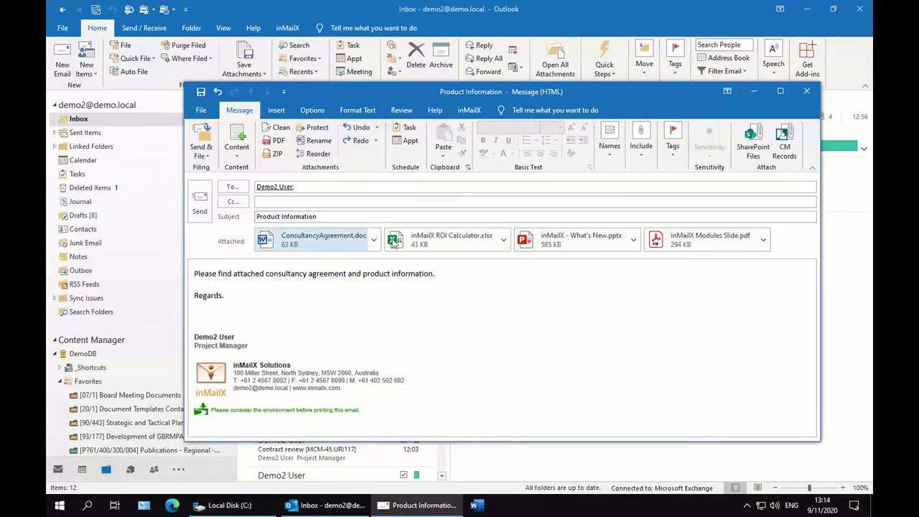
pyautogui.click(279, 129)
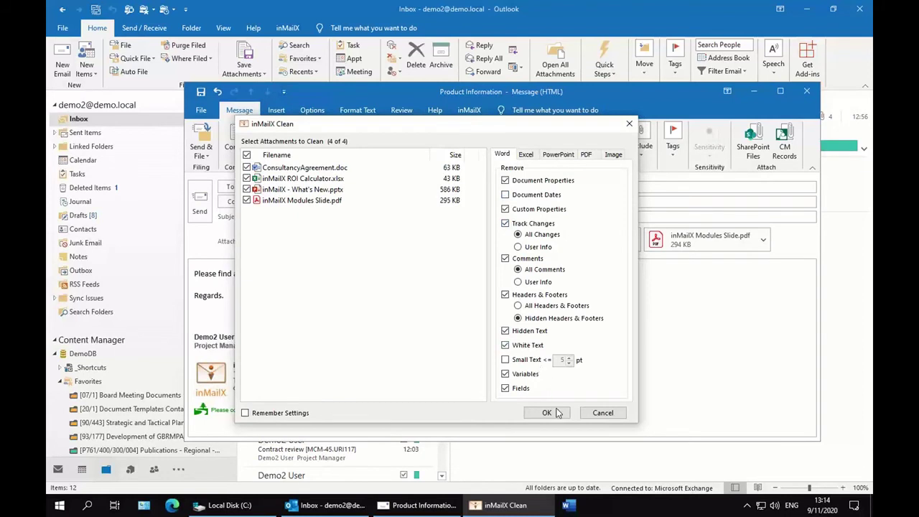
pyautogui.click(557, 412)
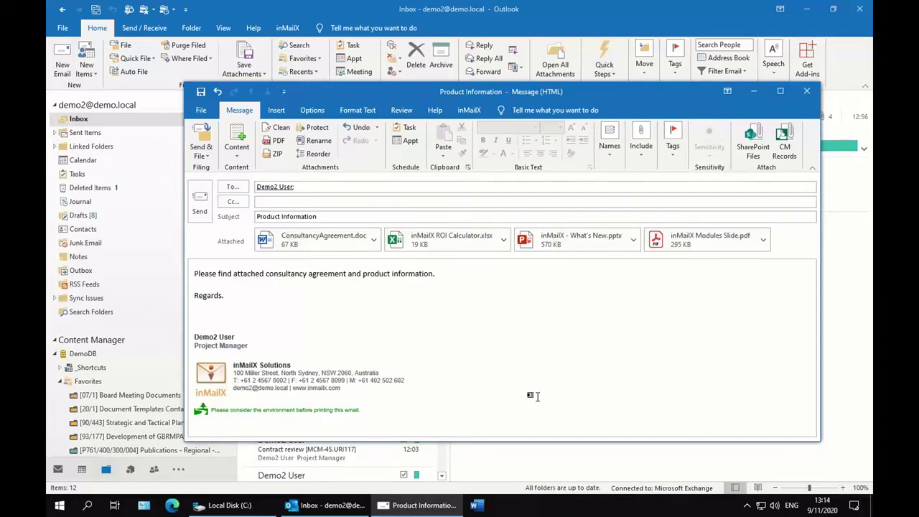
# Start converting the attachments to PDF with all four files selected, and enable combining them into one file.
pyautogui.click(276, 141)
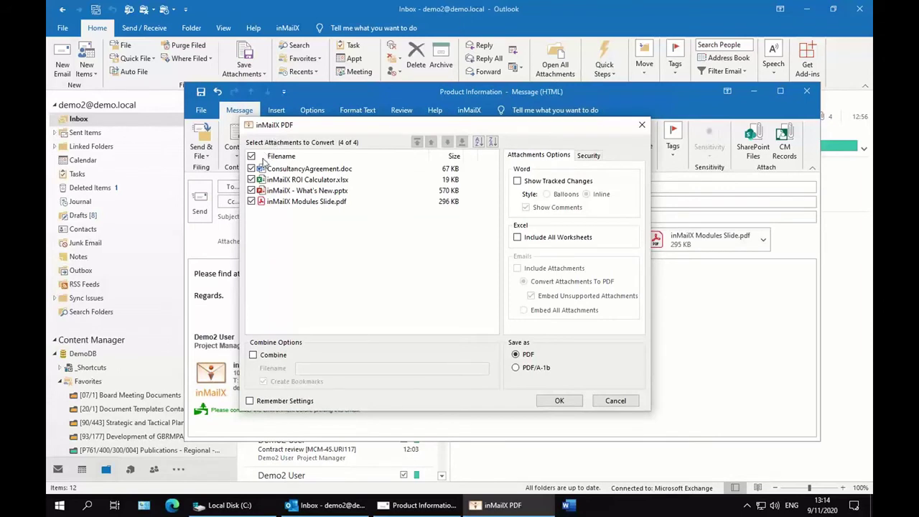
pyautogui.click(251, 168)
pyautogui.click(251, 179)
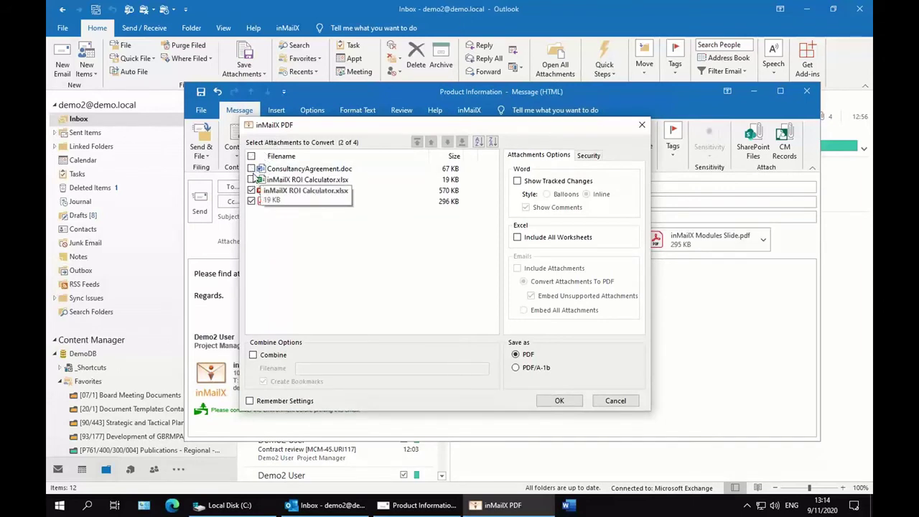
pyautogui.click(251, 168)
pyautogui.click(251, 179)
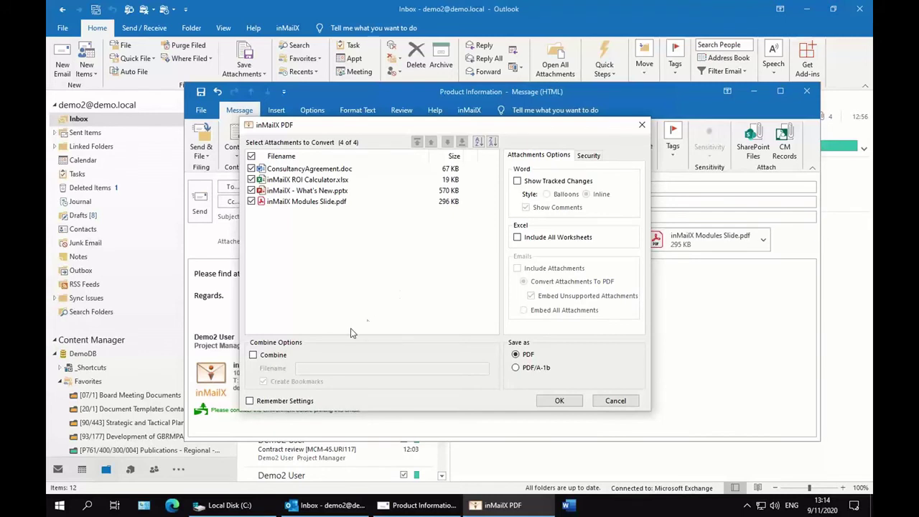
pyautogui.click(284, 355)
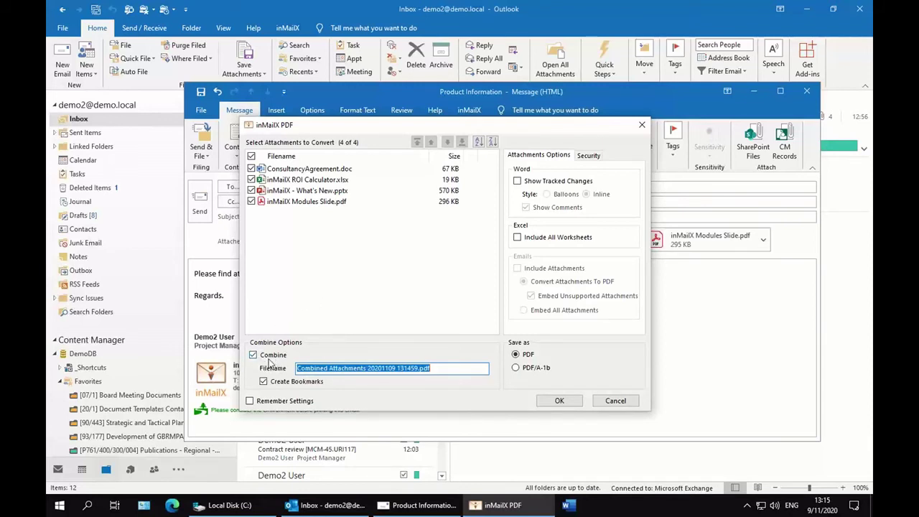
# Order the files to combine so that the presentation and the PDF come before inMailX ROI Calculator.xlsx.
pyautogui.click(316, 192)
pyautogui.moveTo(311, 180); pyautogui.dragTo(311, 191)
pyautogui.click(307, 201)
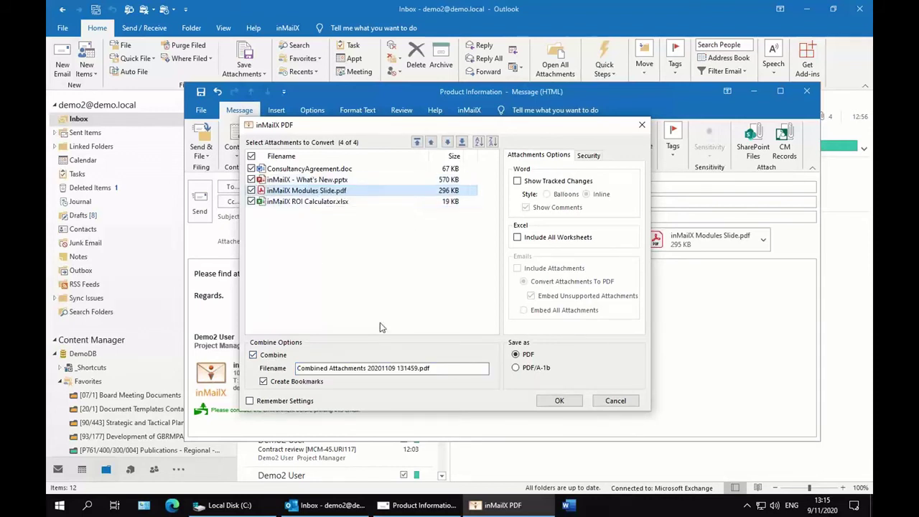
# Name the combined file Combined Attachments.pdf and keep bookmark creation enabled.
pyautogui.moveTo(367, 368); pyautogui.dragTo(438, 368)
pyautogui.press('BackSpace')
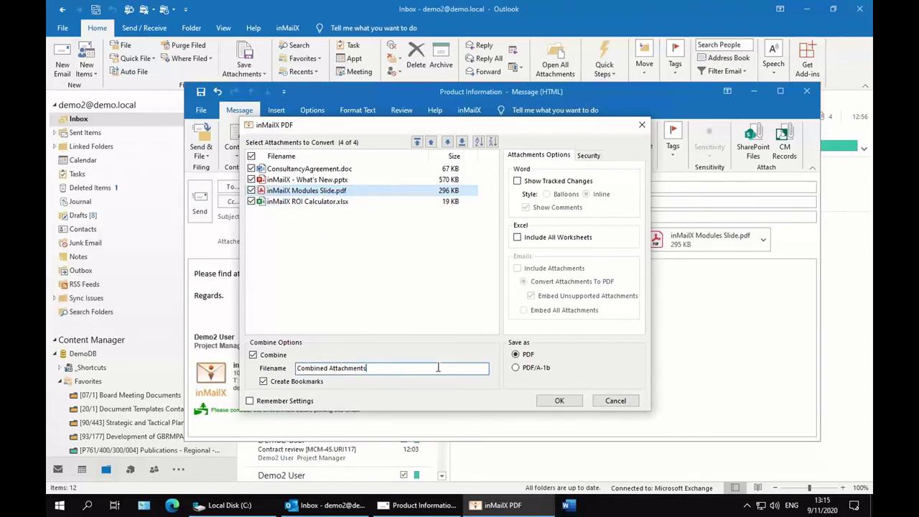
pyautogui.write('.pdf')
pyautogui.click(293, 384)
# Rename the Word file in the conversion list to Consultancy Agreement.doc by adding a space between the words.
pyautogui.click(321, 173)
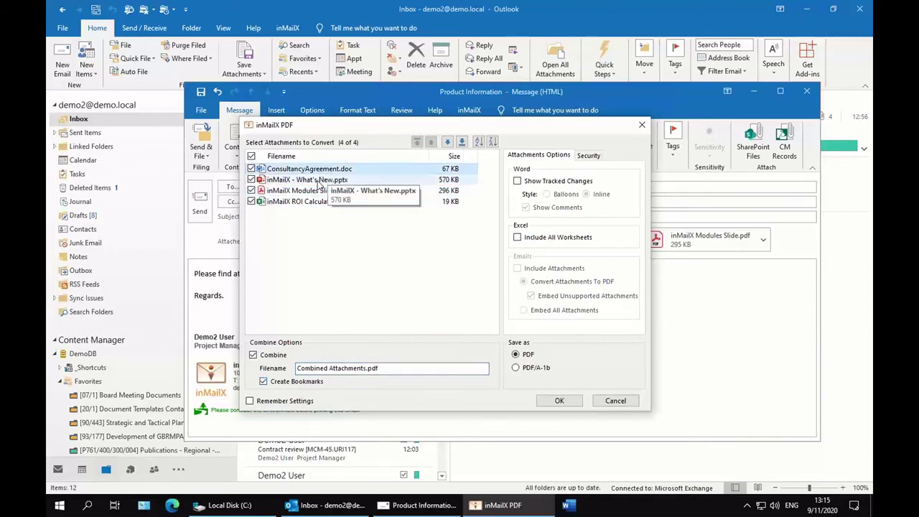
pyautogui.click(319, 180)
pyautogui.click(320, 192)
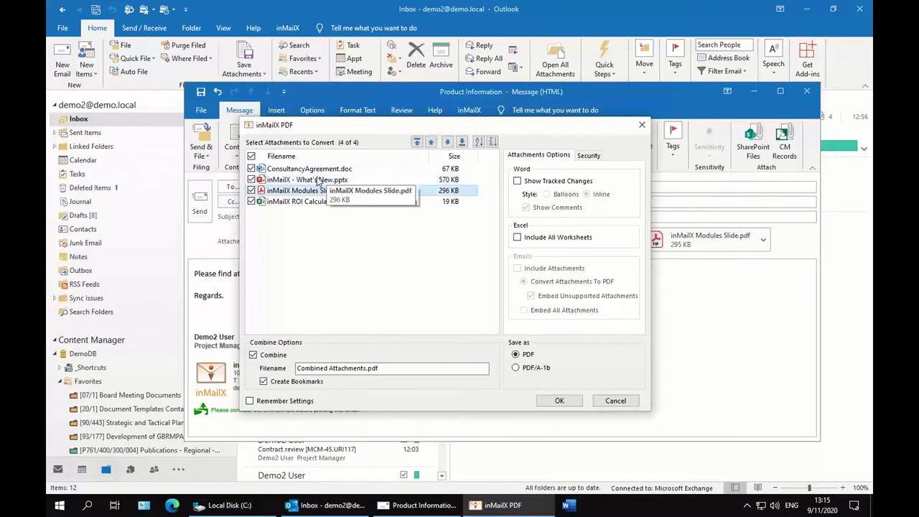
pyautogui.click(314, 171)
pyautogui.click(309, 171)
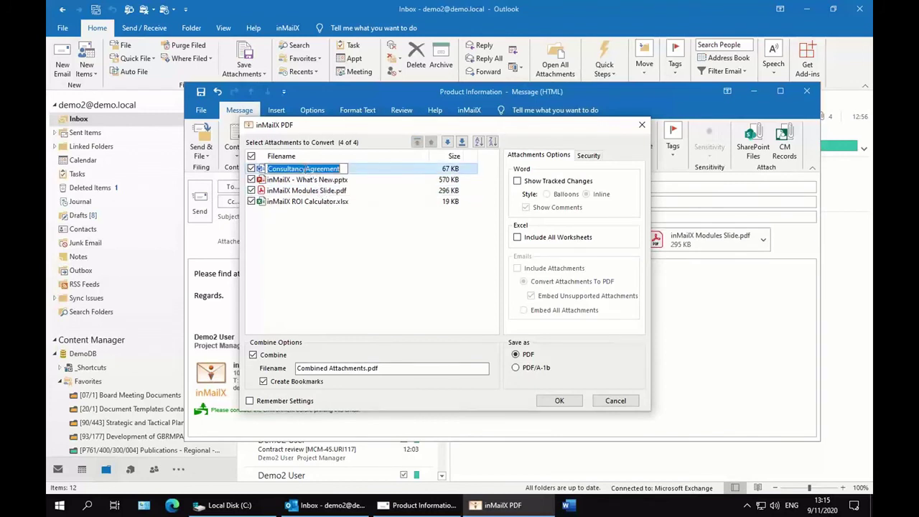
pyautogui.click(303, 170)
# Rename the presentation in the conversion list to inMailX What's New.pptx by removing the hyphen.
pyautogui.click(301, 181)
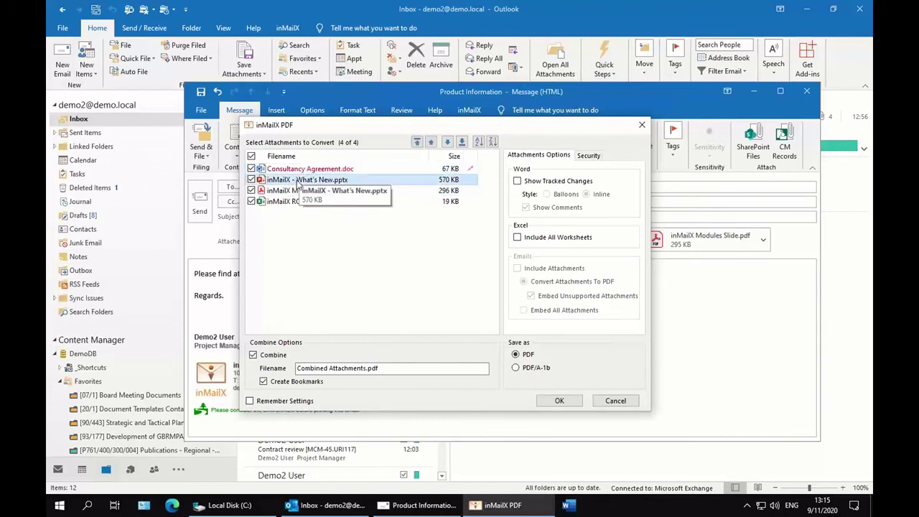
pyautogui.click(299, 181)
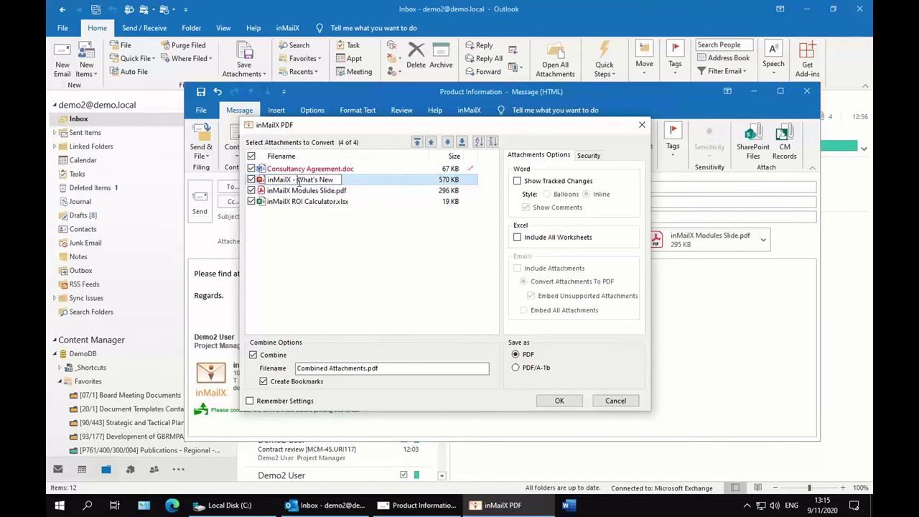
pyautogui.press('BackSpace')
pyautogui.press('BackSpace')
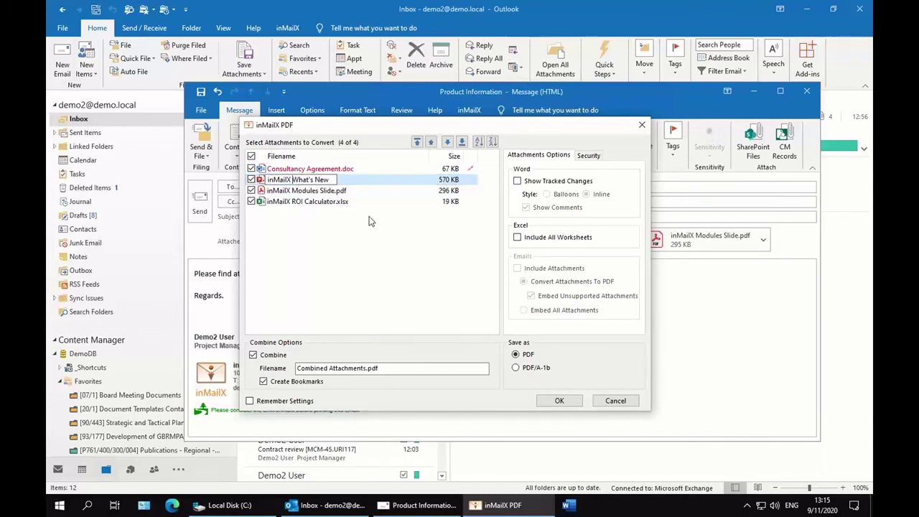
pyautogui.click(367, 225)
# Move inMailX ROI Calculator.xlsx to second place in the conversion list and set the output format to PDF/A-1b.
pyautogui.moveTo(329, 209); pyautogui.dragTo(323, 180)
pyautogui.click(540, 369)
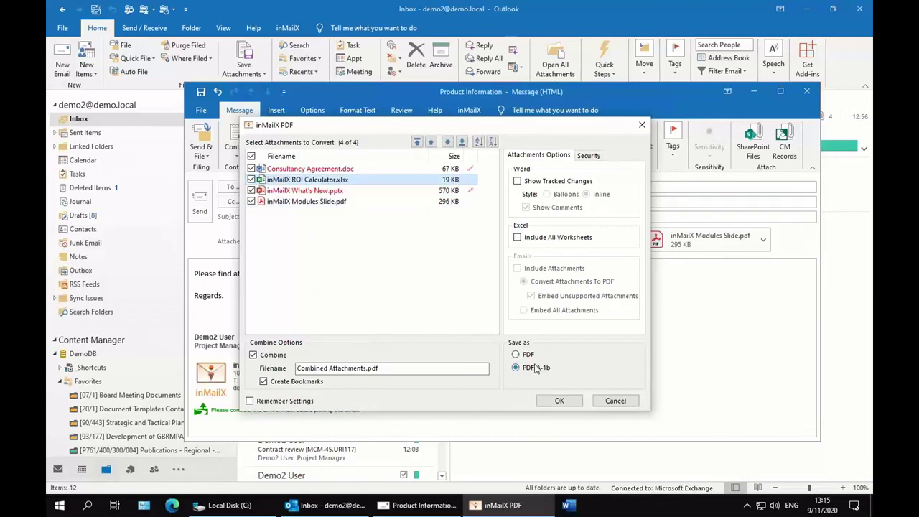
# Convert the four selected attachments into the single combined PDF.
pyautogui.click(559, 402)
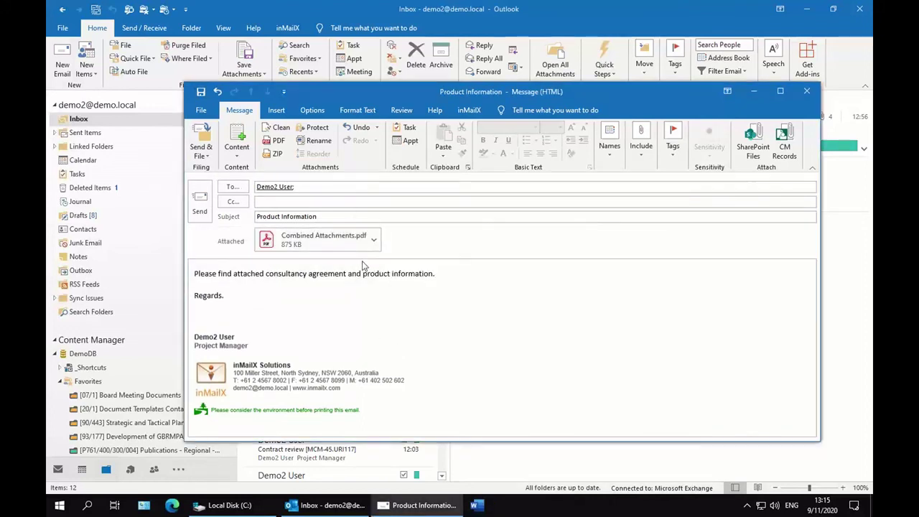
# Open Combined Attachments.pdf from the email and check each bookmarked document, finishing at Consultancy Agreement, and close the file.
pyautogui.doubleClick(341, 244)
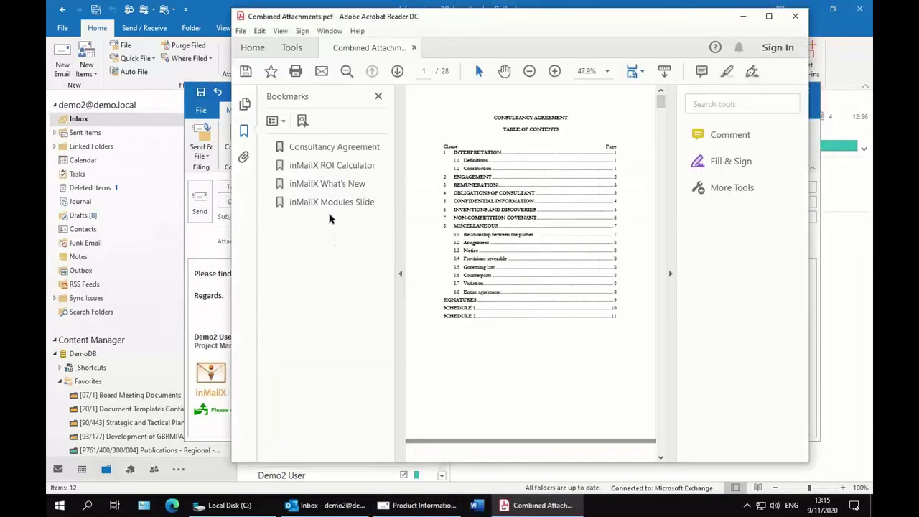
pyautogui.click(317, 152)
pyautogui.click(316, 166)
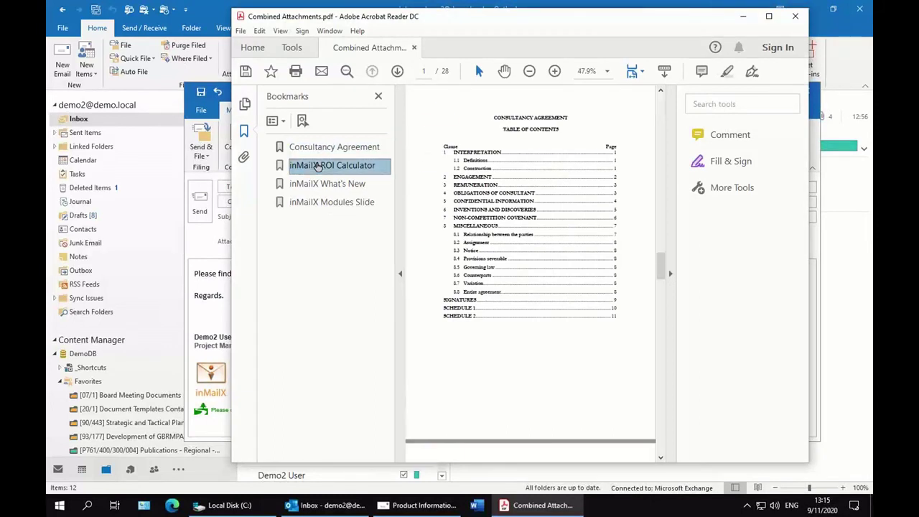
pyautogui.click(316, 184)
pyautogui.click(316, 202)
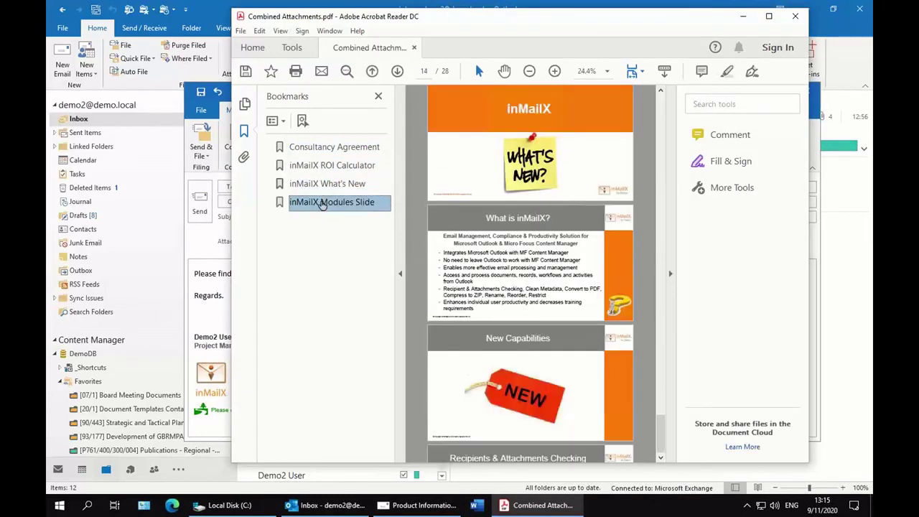
pyautogui.click(334, 148)
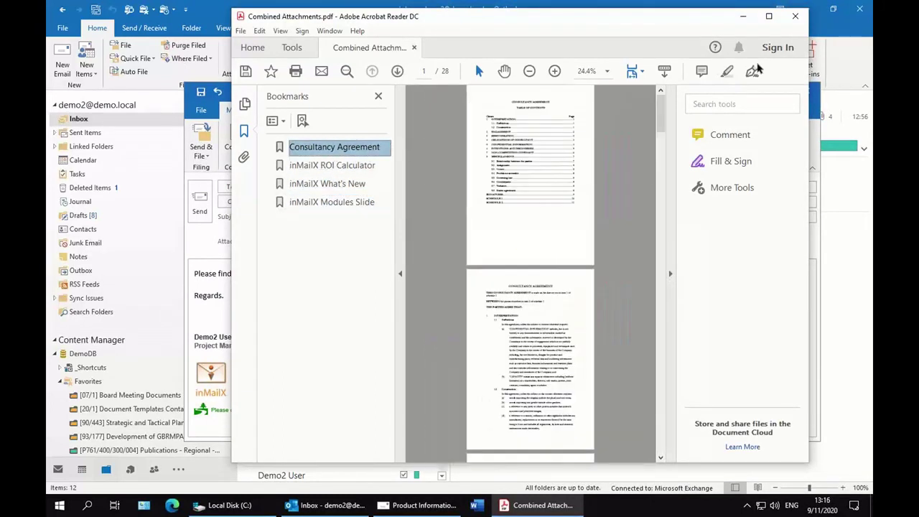
pyautogui.click(796, 18)
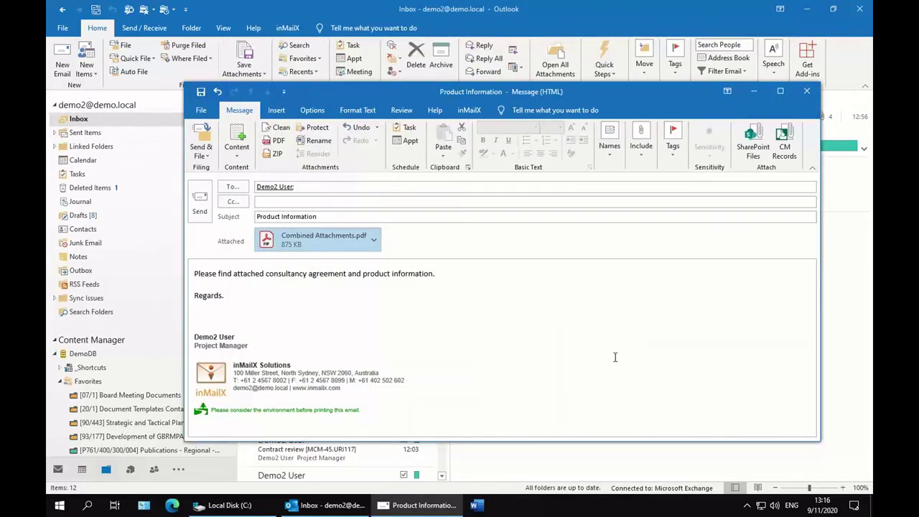
# Undo the PDF conversion of the message's attachments and redo it.
pyautogui.click(360, 128)
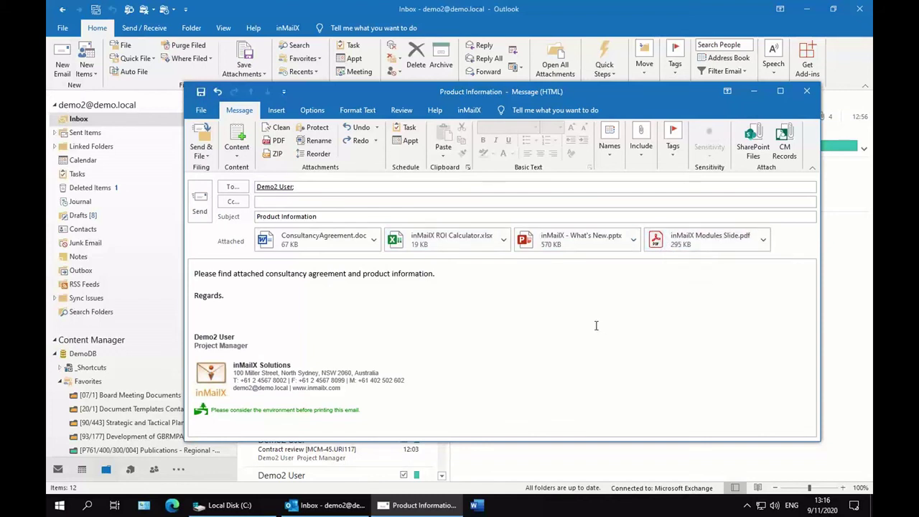
pyautogui.click(365, 144)
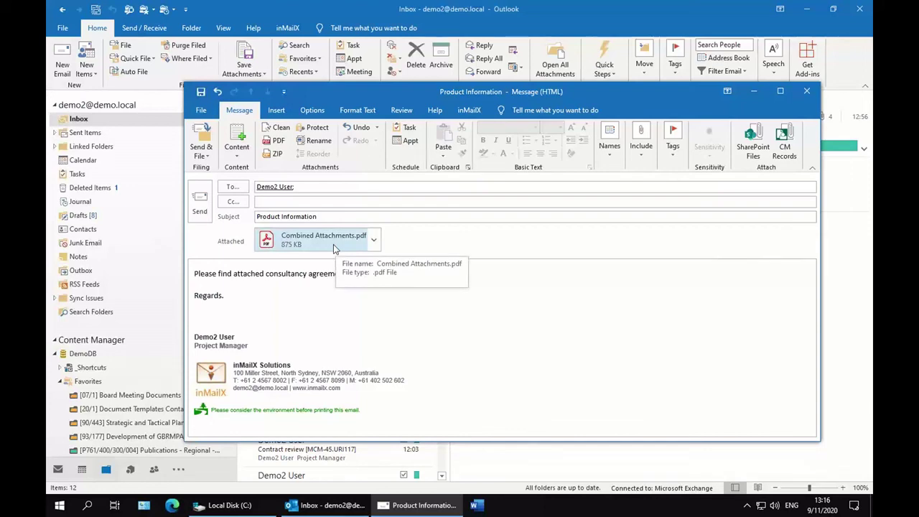
# Send the Product Information email and file a copy to the [07/1] Board Meeting Documents filing favorite.
pyautogui.click(202, 212)
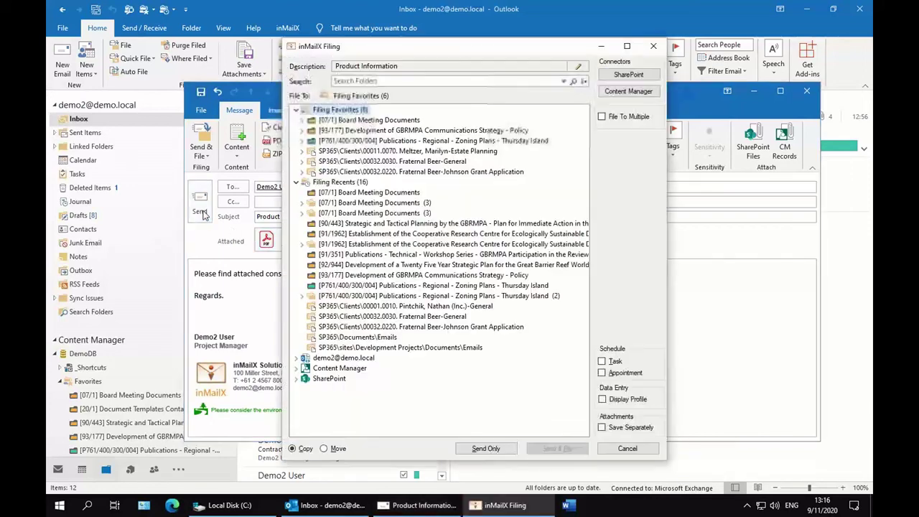
pyautogui.click(362, 123)
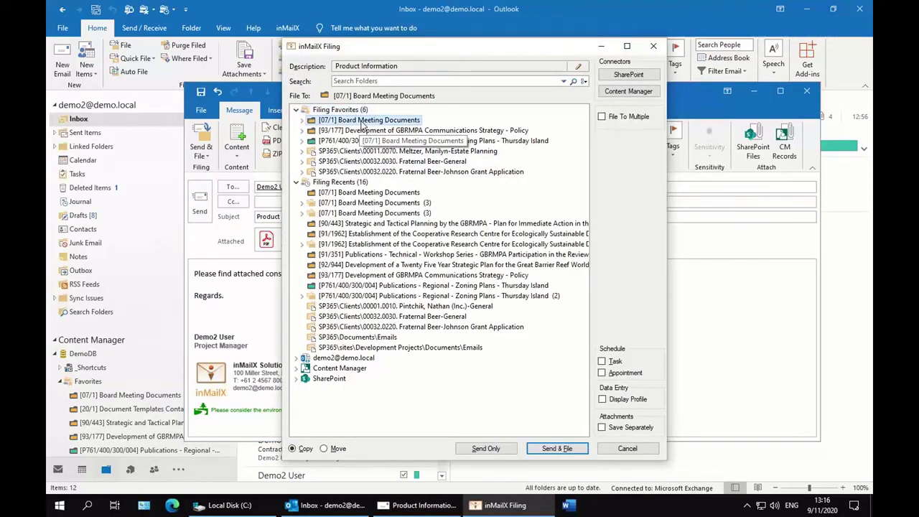
pyautogui.click(558, 449)
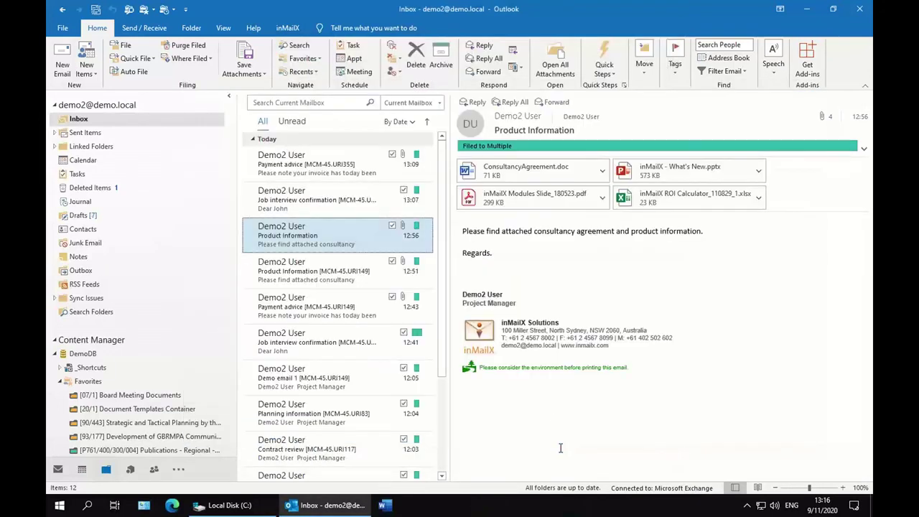